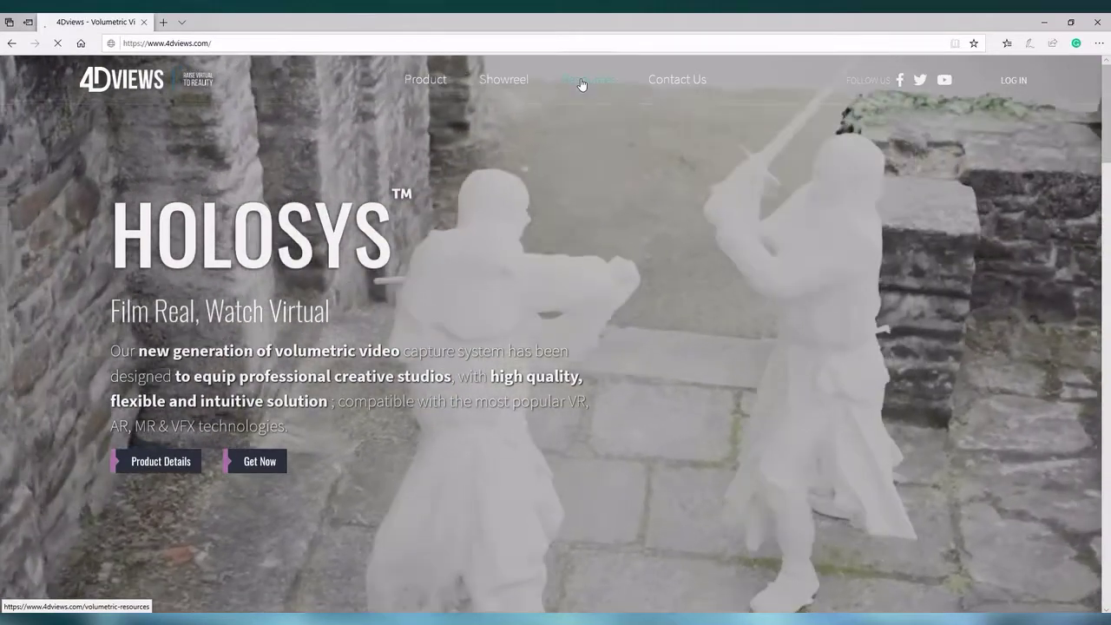
# On the 4DViews Resources page, accept the terms for using the sample data
pyautogui.click(582, 85)
pyautogui.scroll(-2, 541, 335)
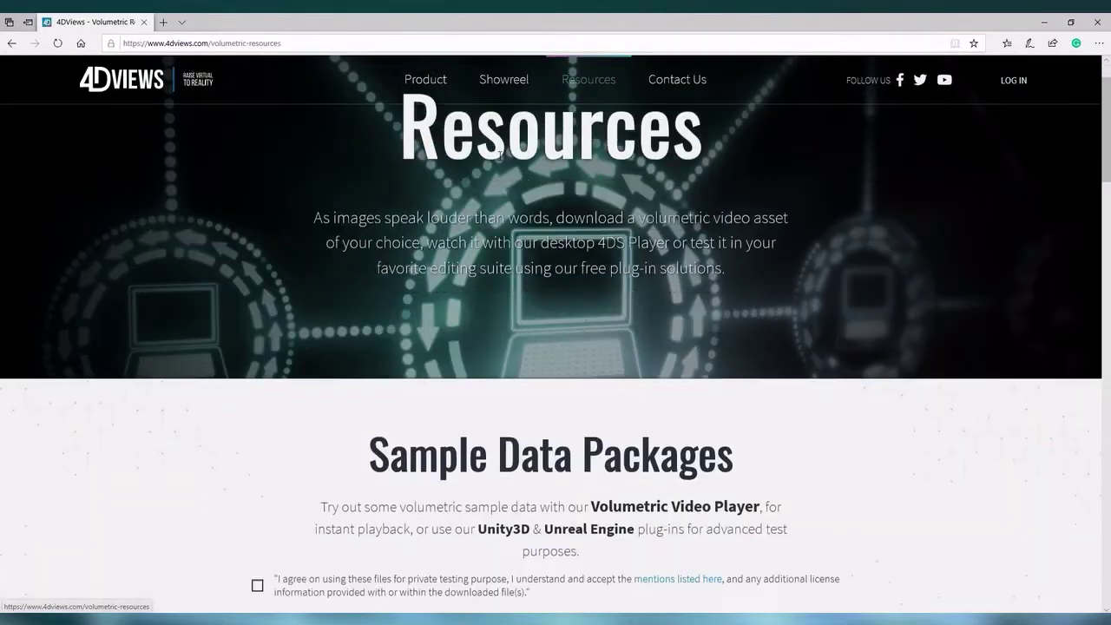
pyautogui.scroll(-5, 491, 180)
pyautogui.scroll(2, 491, 179)
pyautogui.scroll(2, 405, 228)
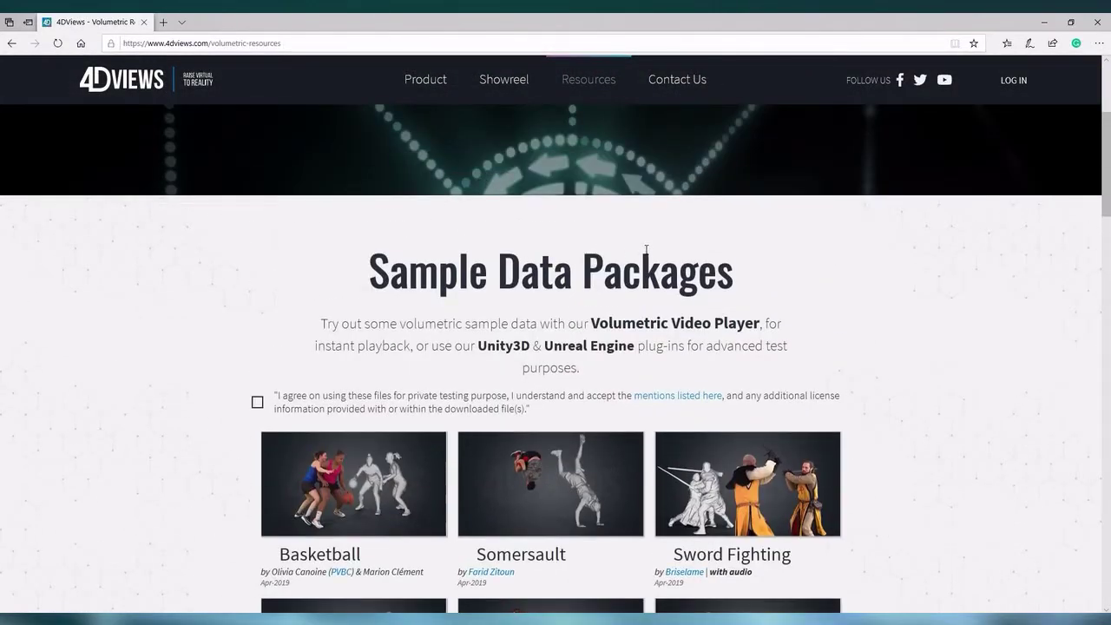
pyautogui.scroll(-2, 405, 228)
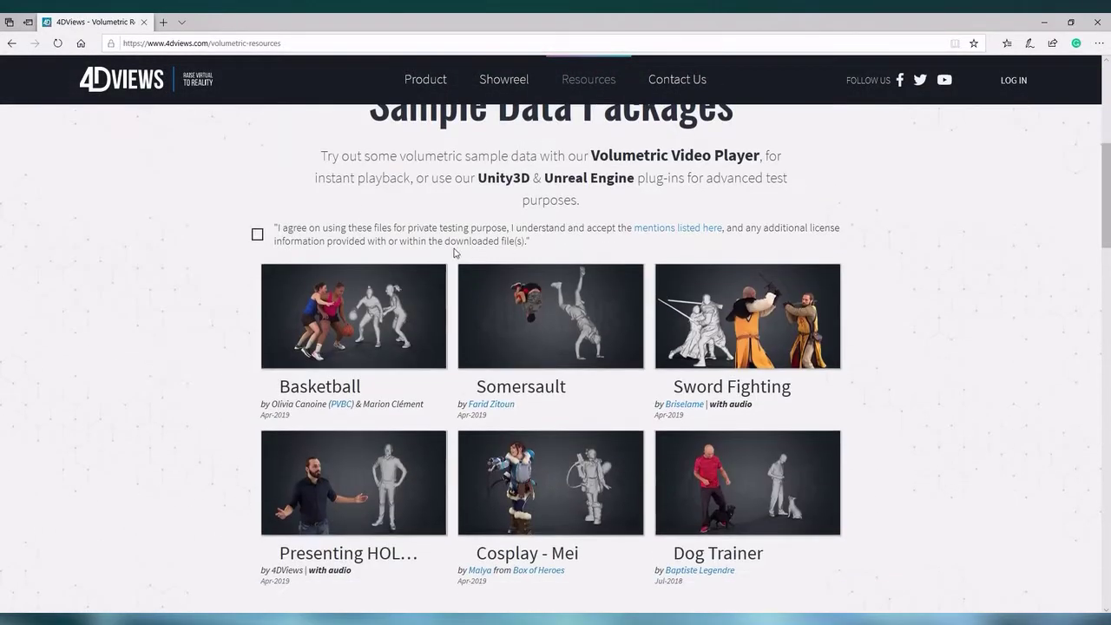
pyautogui.click(257, 237)
# Download the Presenting HOLOSYS sample package and the UE4.24 Unreal plug-in
pyautogui.scroll(-2, 292, 231)
pyautogui.scroll(-1, 354, 154)
pyautogui.scroll(2, 439, 206)
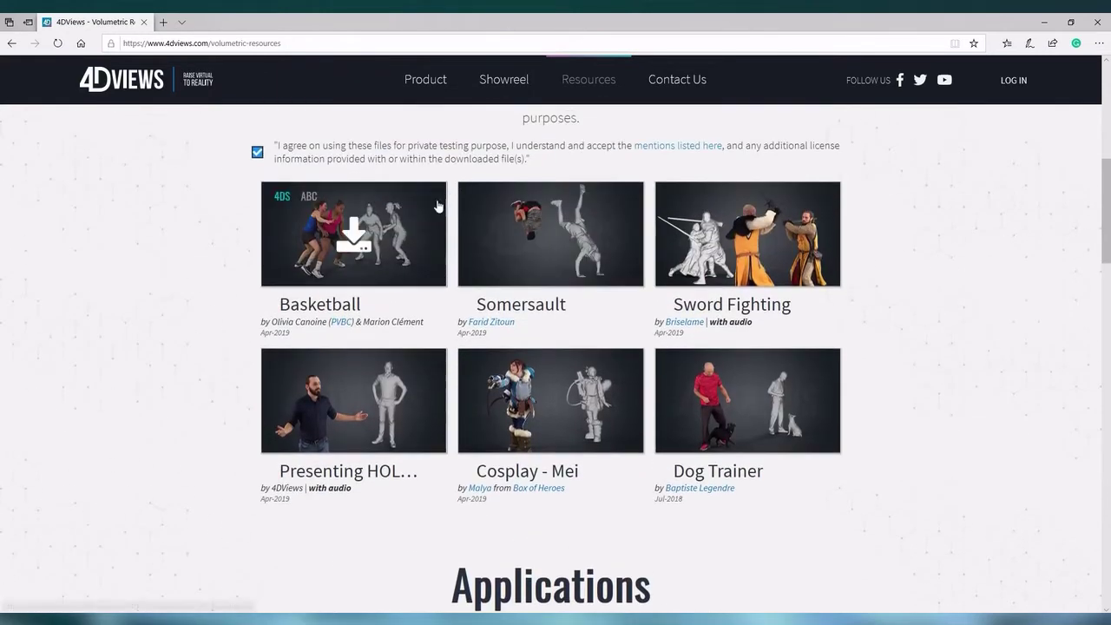
pyautogui.moveTo(354, 483)
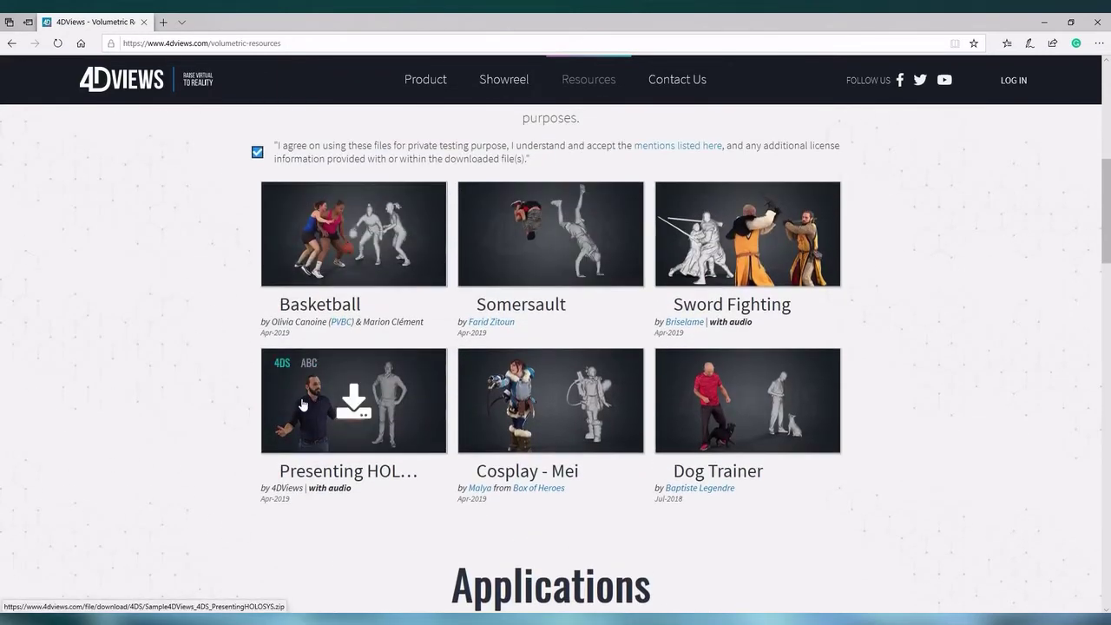
pyautogui.click(358, 411)
pyautogui.scroll(-5, 545, 364)
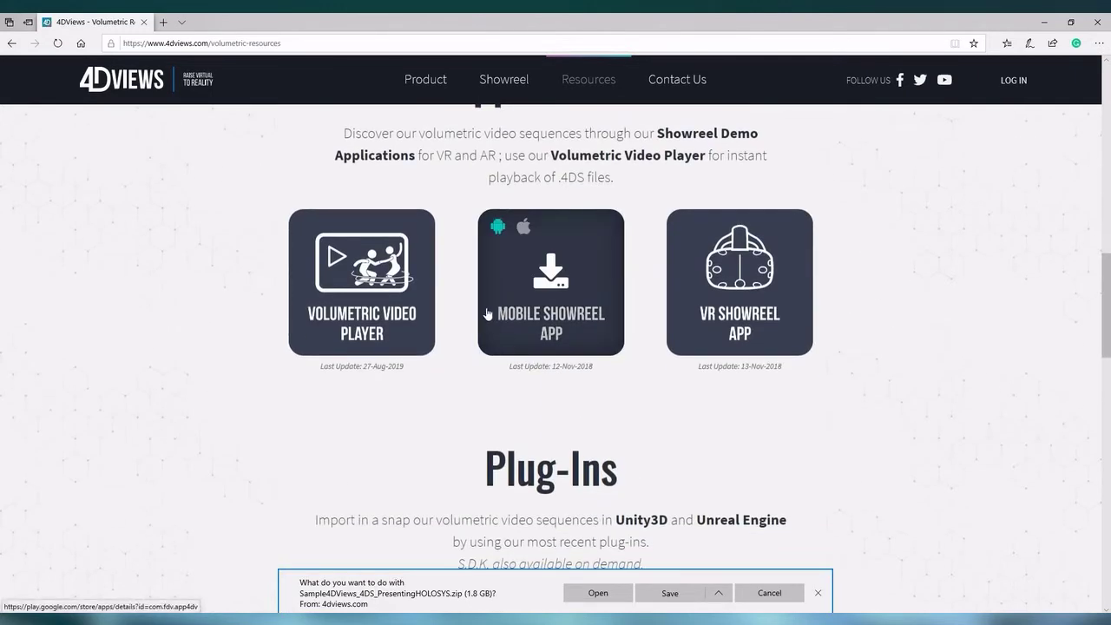
pyautogui.scroll(-4, 483, 365)
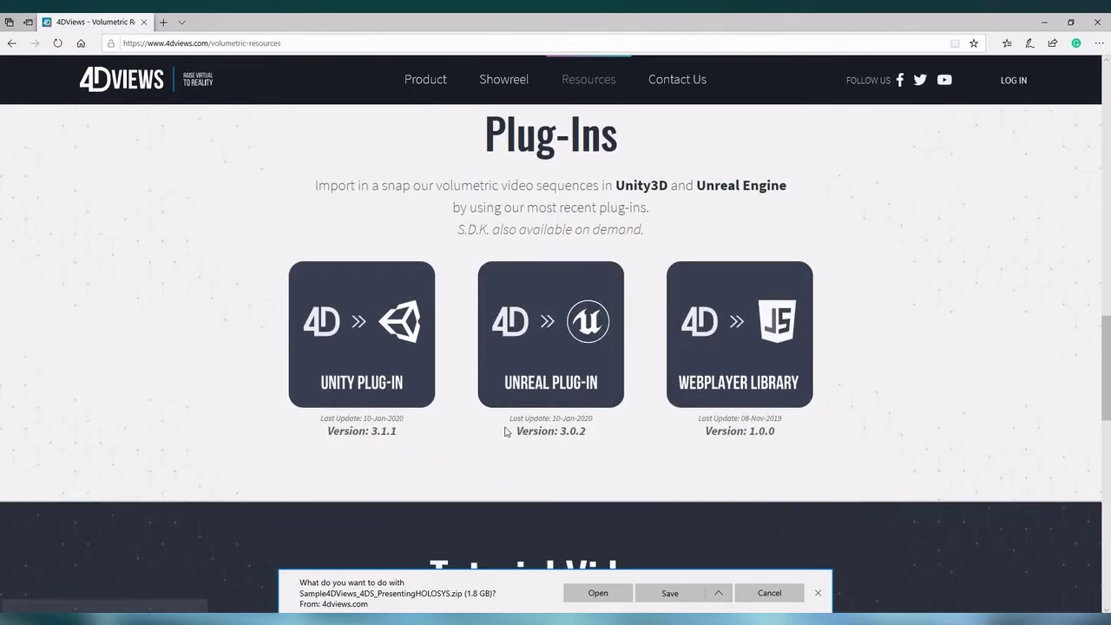
pyautogui.click(550, 334)
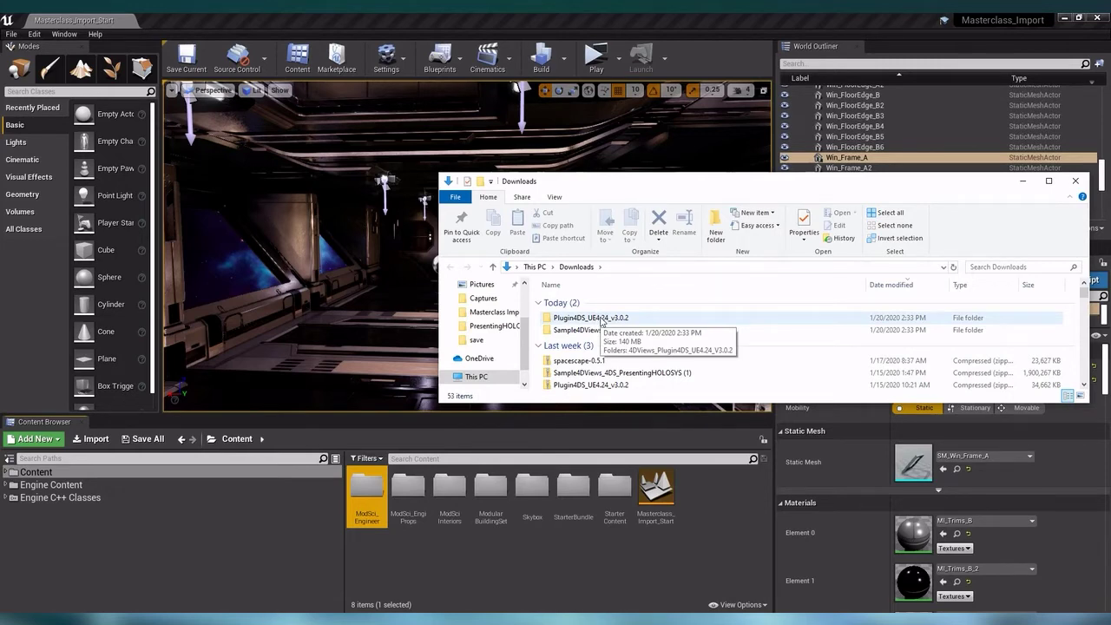
# Place the Masterclass_Import project folder beside the Plugin4DS_UE4.24_v3.0.2 folder, with the project window active
pyautogui.click(705, 43)
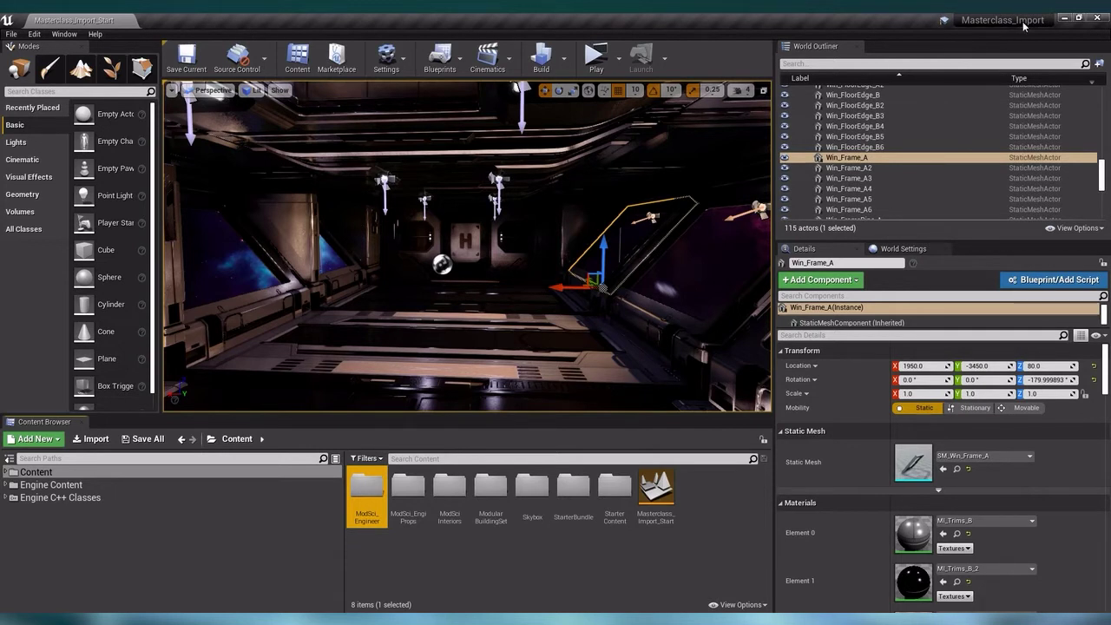
pyautogui.click(11, 34)
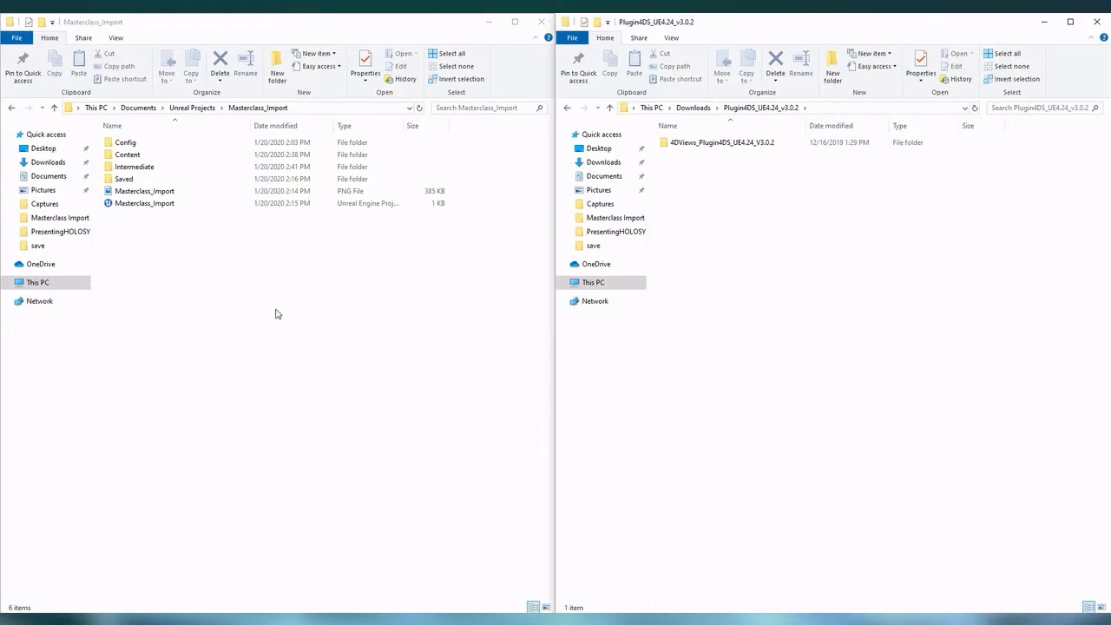
pyautogui.click(157, 252)
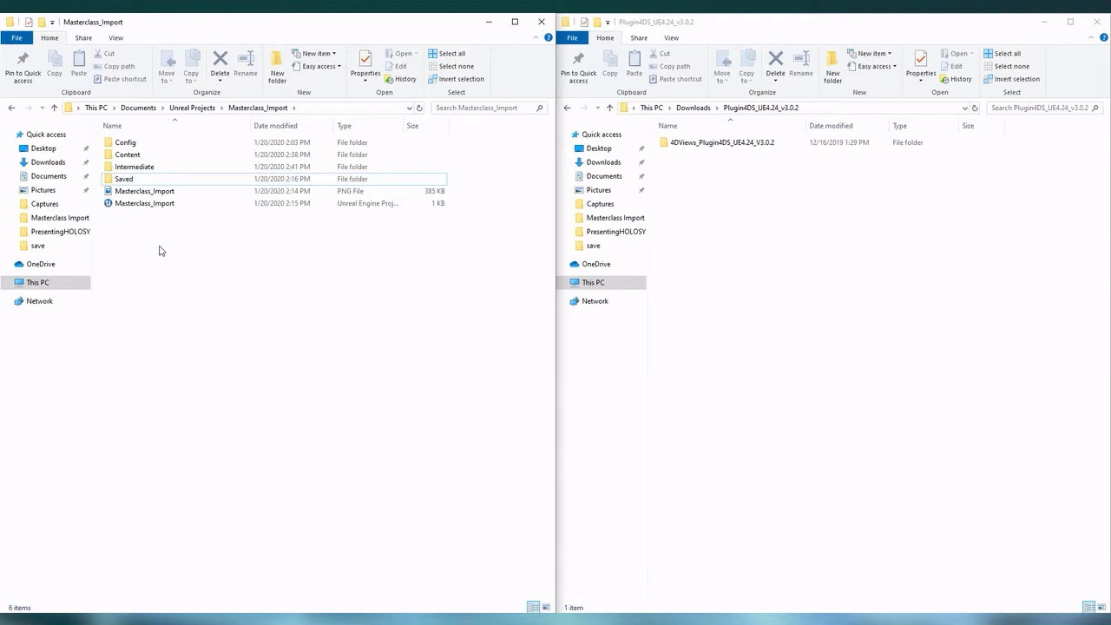
# Create a new folder named Plugins in the Masterclass_Import project
pyautogui.rightClick(160, 229)
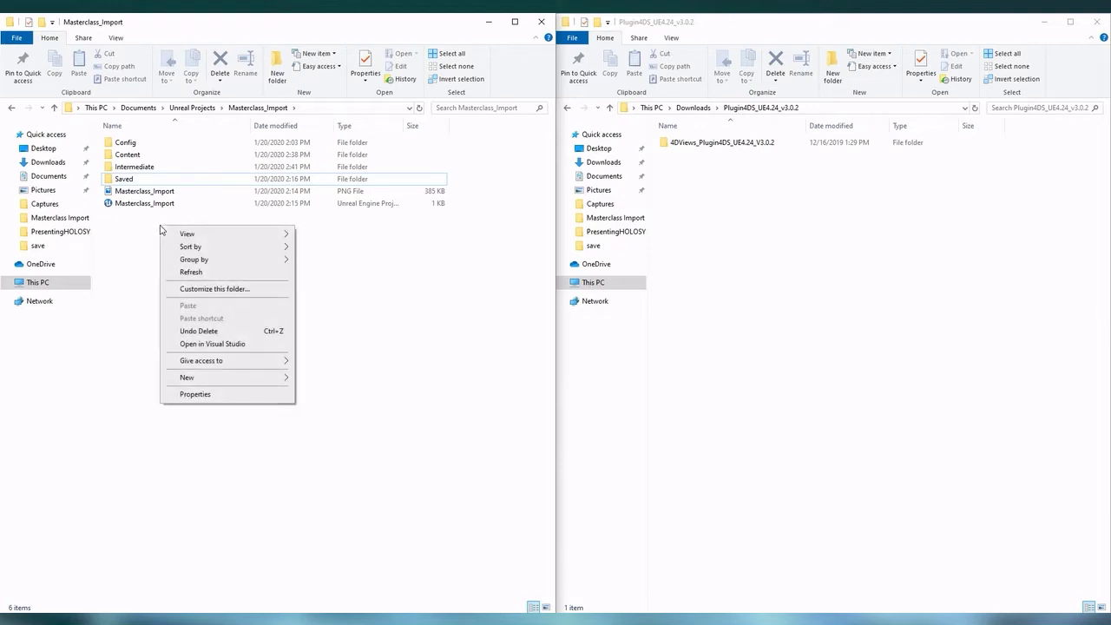
pyautogui.moveTo(227, 378)
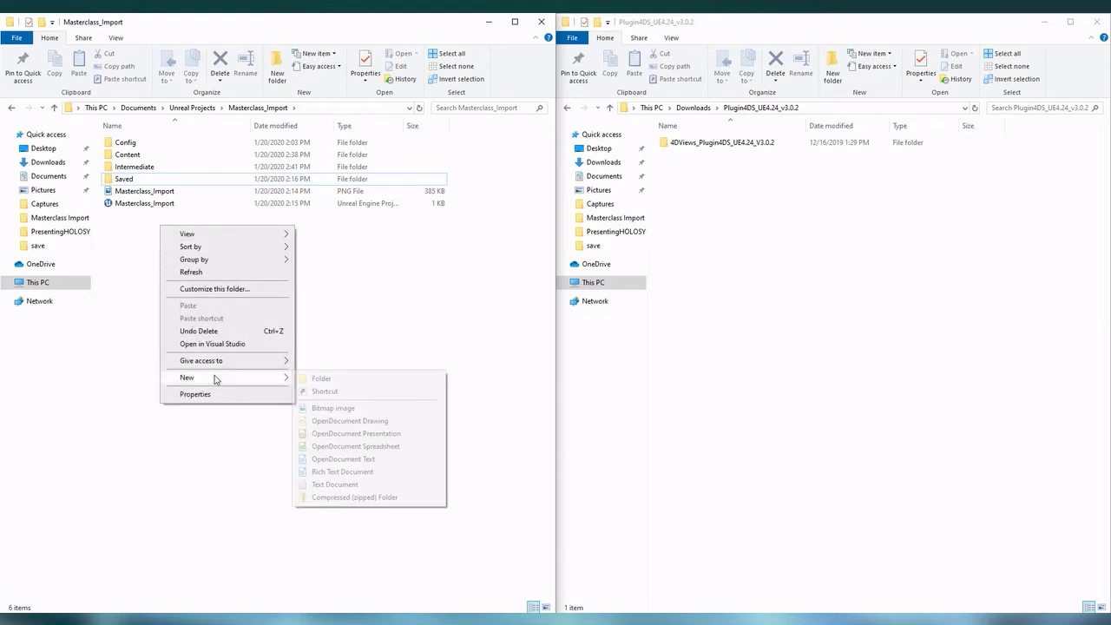
pyautogui.click(331, 378)
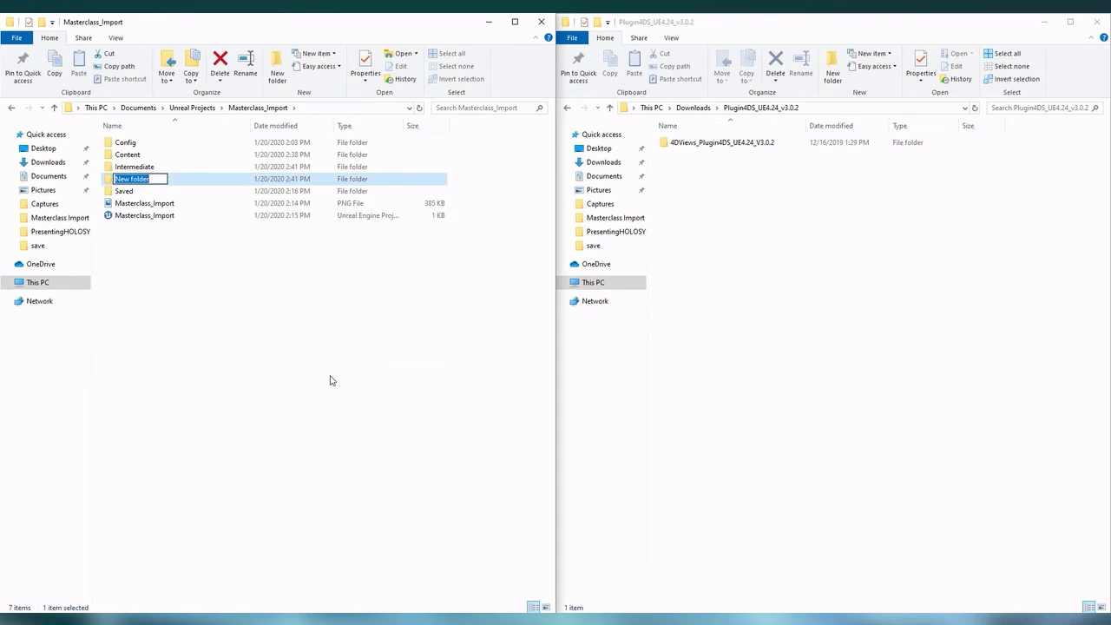
pyautogui.write('Plugins')
pyautogui.click(685, 213)
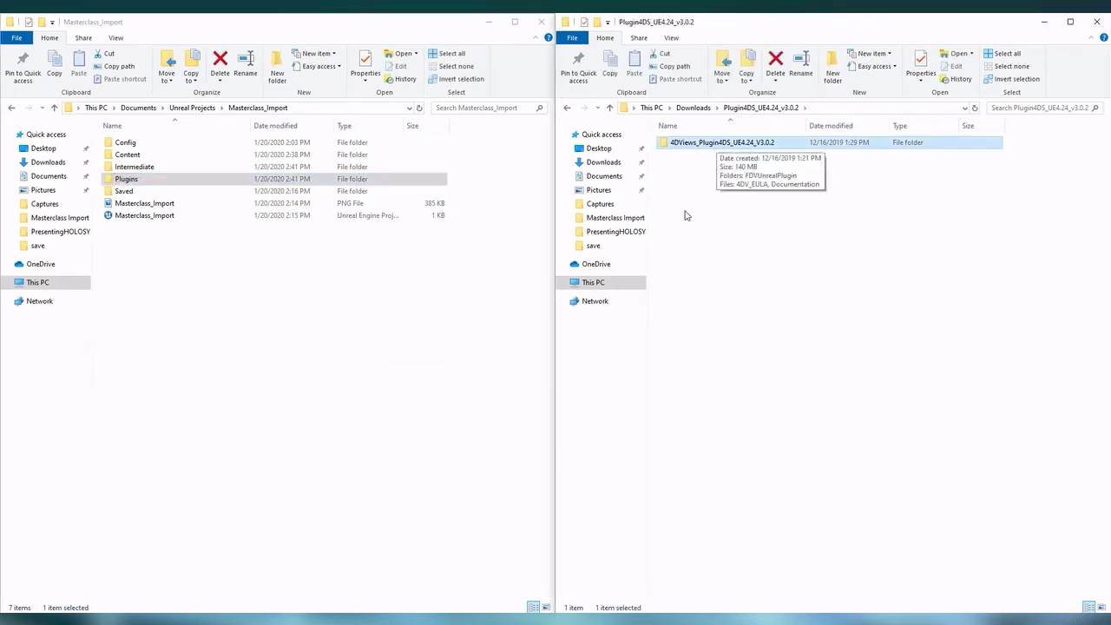
# Move FDVUnrealPlugin from the extracted plug-in folder into Plugins and verify it arrived
pyautogui.doubleClick(703, 145)
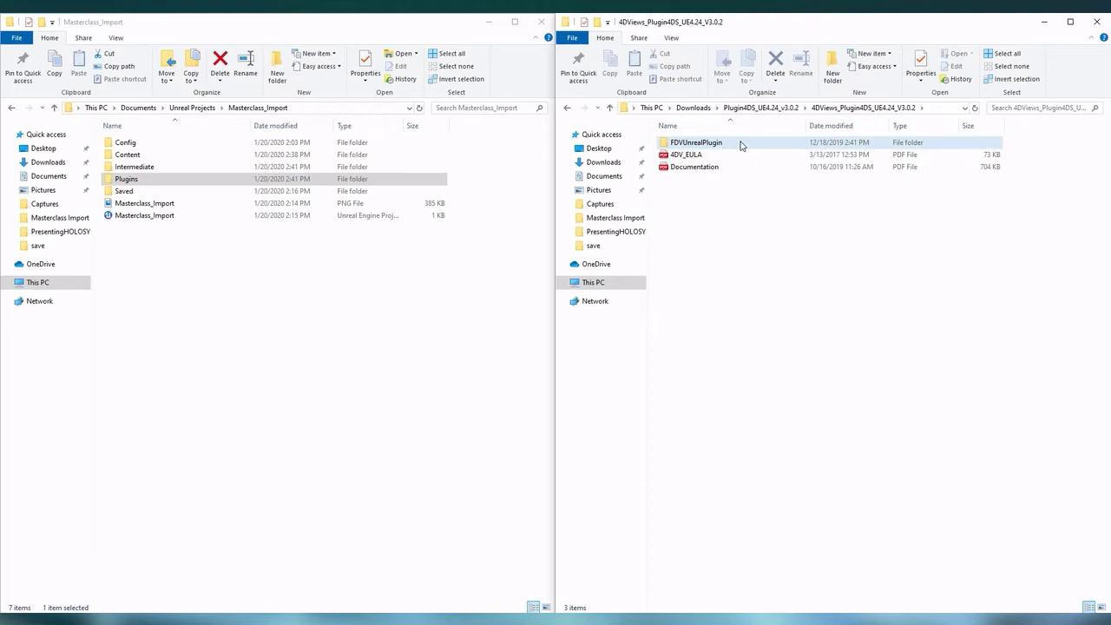
pyautogui.moveTo(741, 145); pyautogui.dragTo(135, 182)
pyautogui.doubleClick(165, 183)
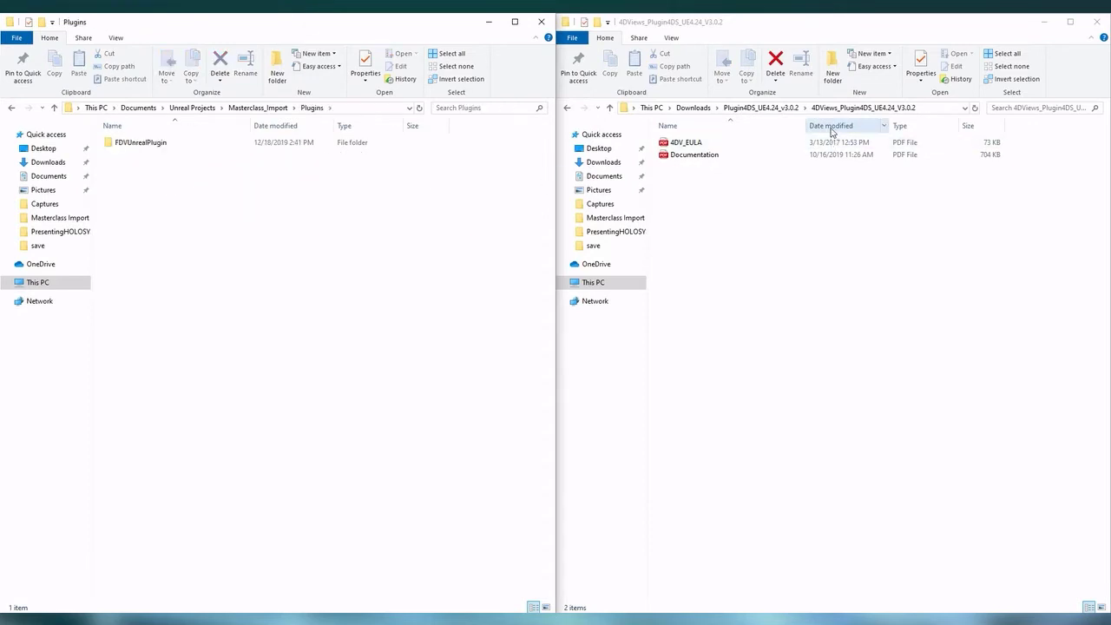
pyautogui.click(258, 108)
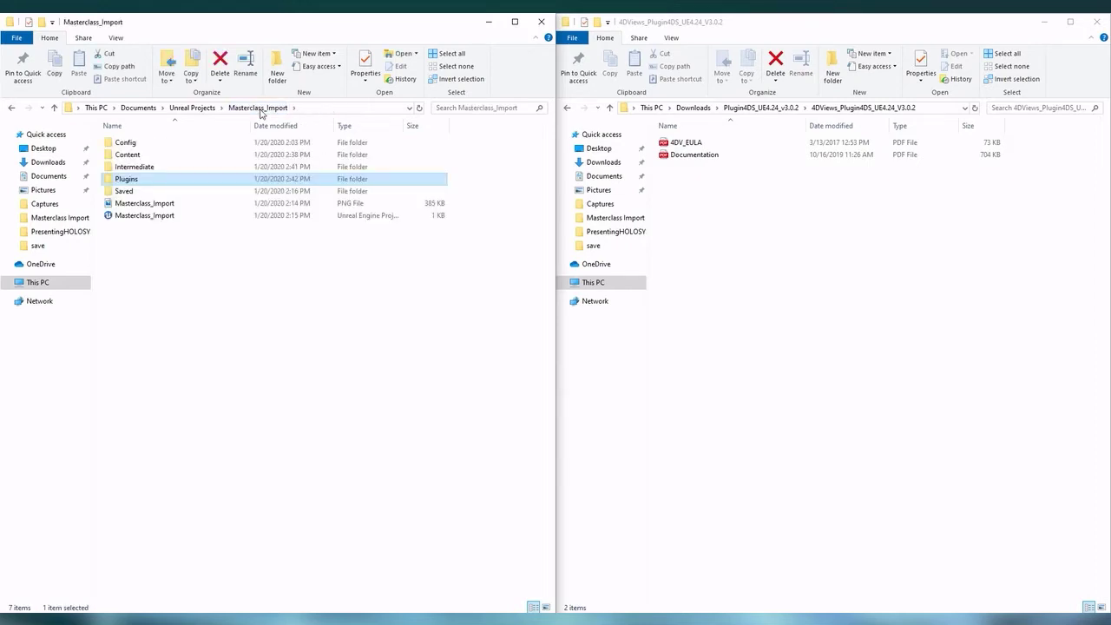
# Enable FDVUnrealPlugin under Edit > Plugins, restart the editor, and close the Plugins window
pyautogui.click(541, 22)
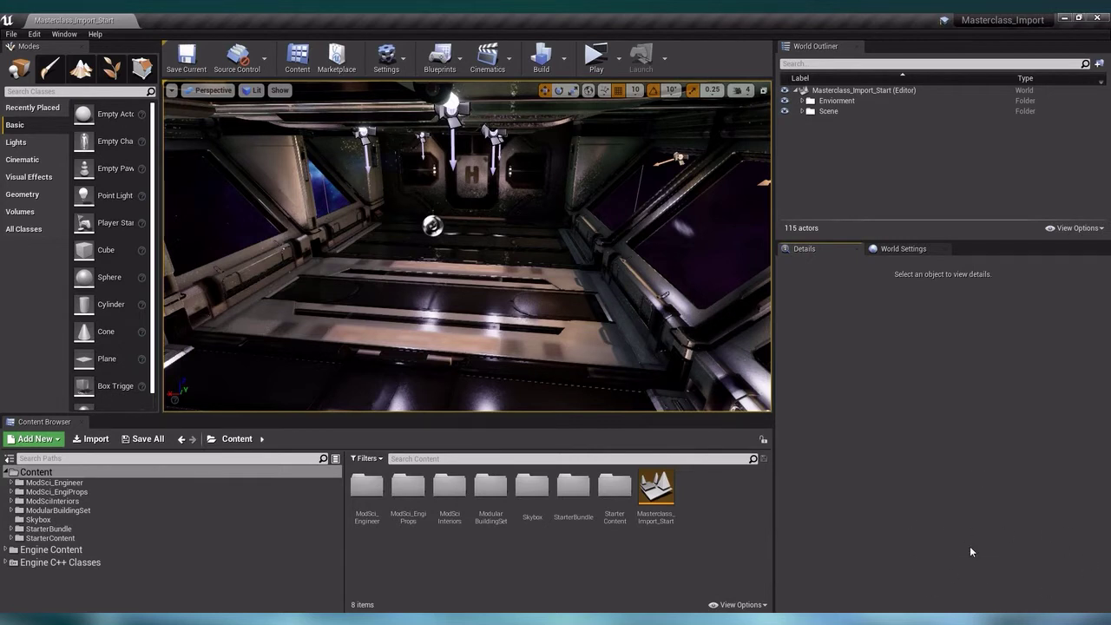
pyautogui.click(34, 34)
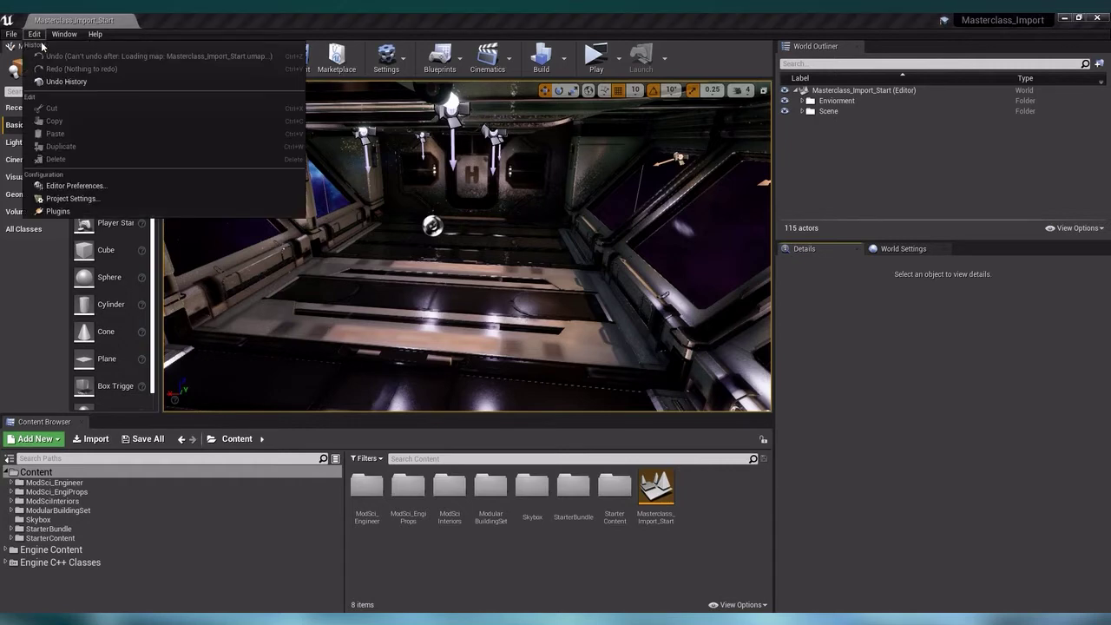
pyautogui.click(52, 212)
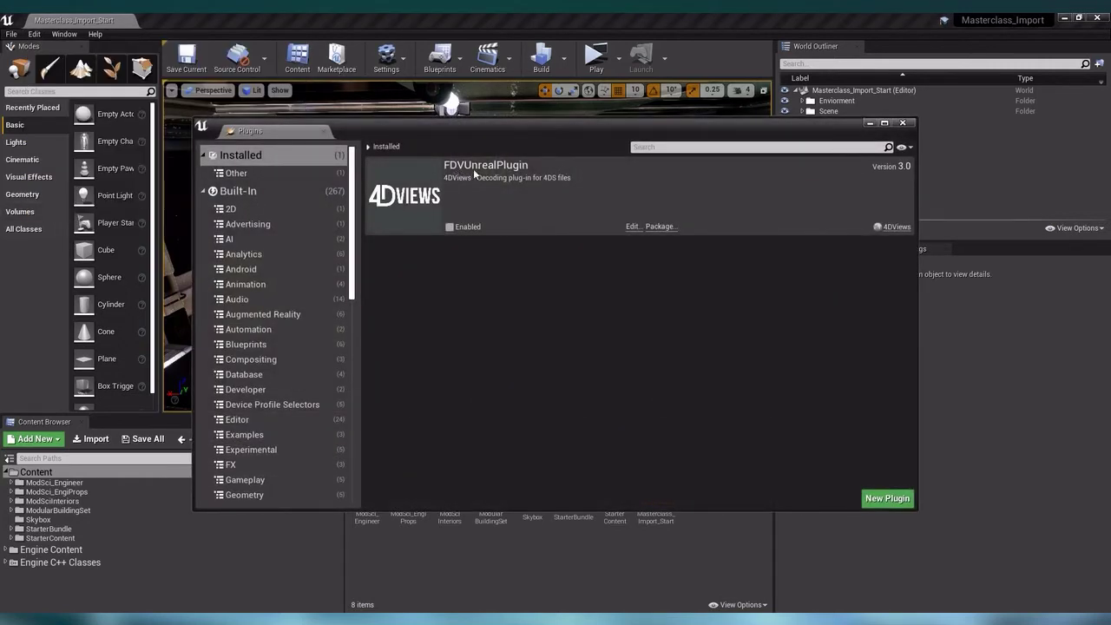
pyautogui.click(450, 227)
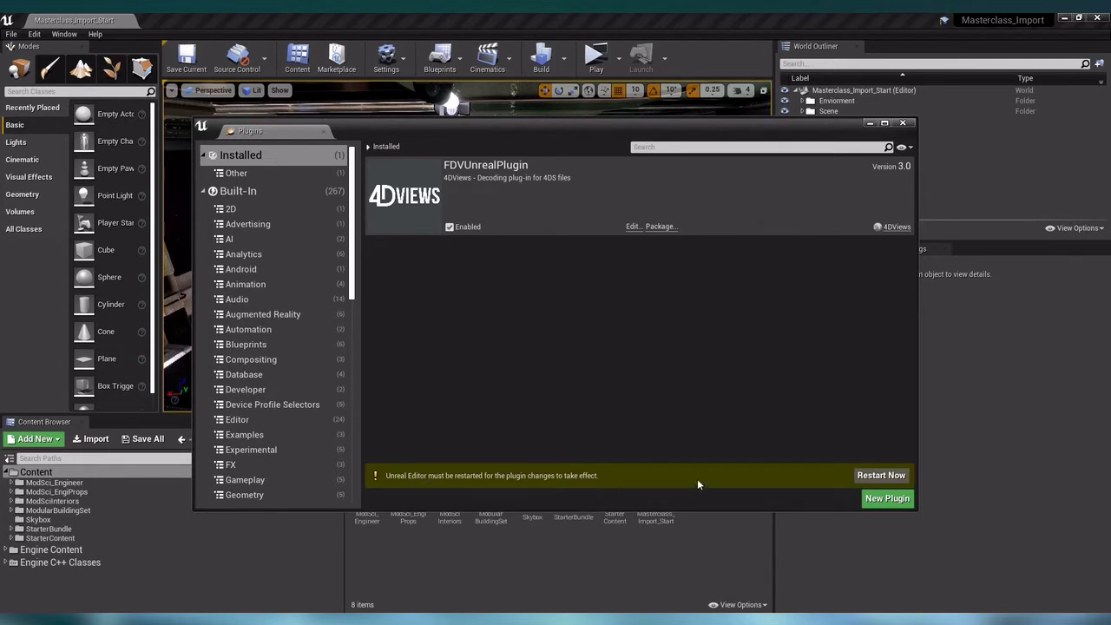
pyautogui.click(882, 475)
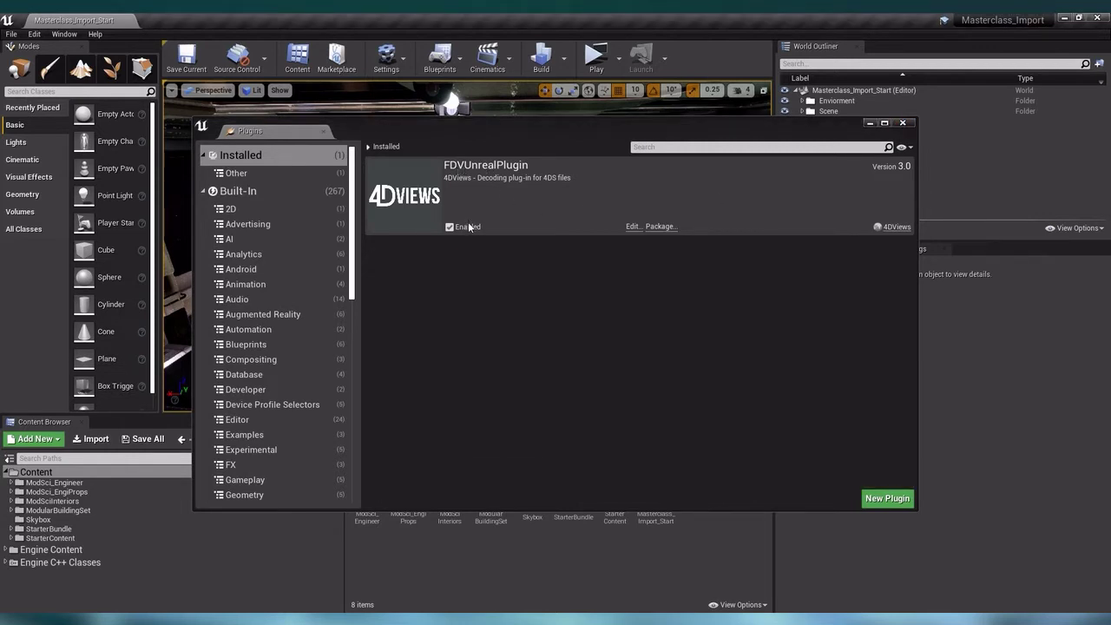
pyautogui.click(902, 123)
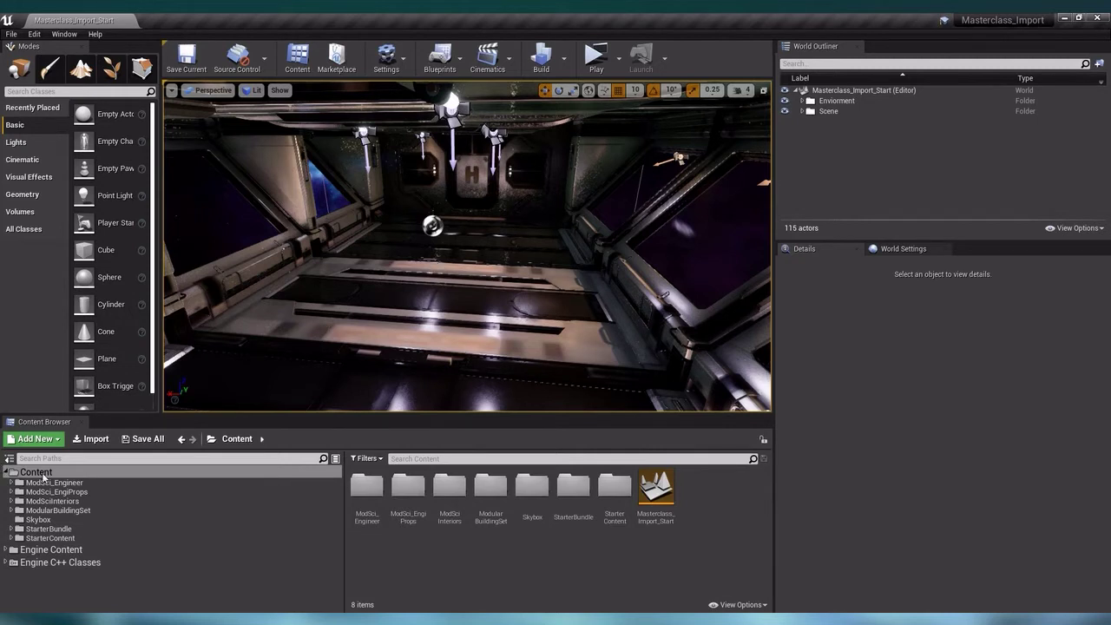
# Create an FDV folder in Content and open it
pyautogui.rightClick(709, 506)
pyautogui.moveTo(741, 500)
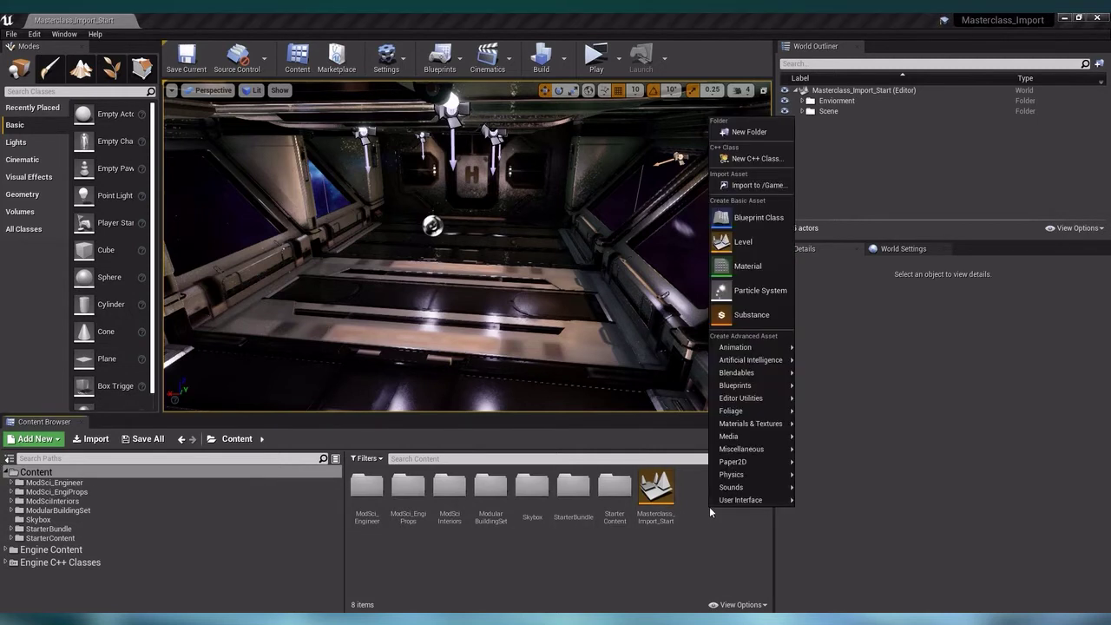
pyautogui.click(747, 132)
pyautogui.write('FDV')
pyautogui.press('Return')
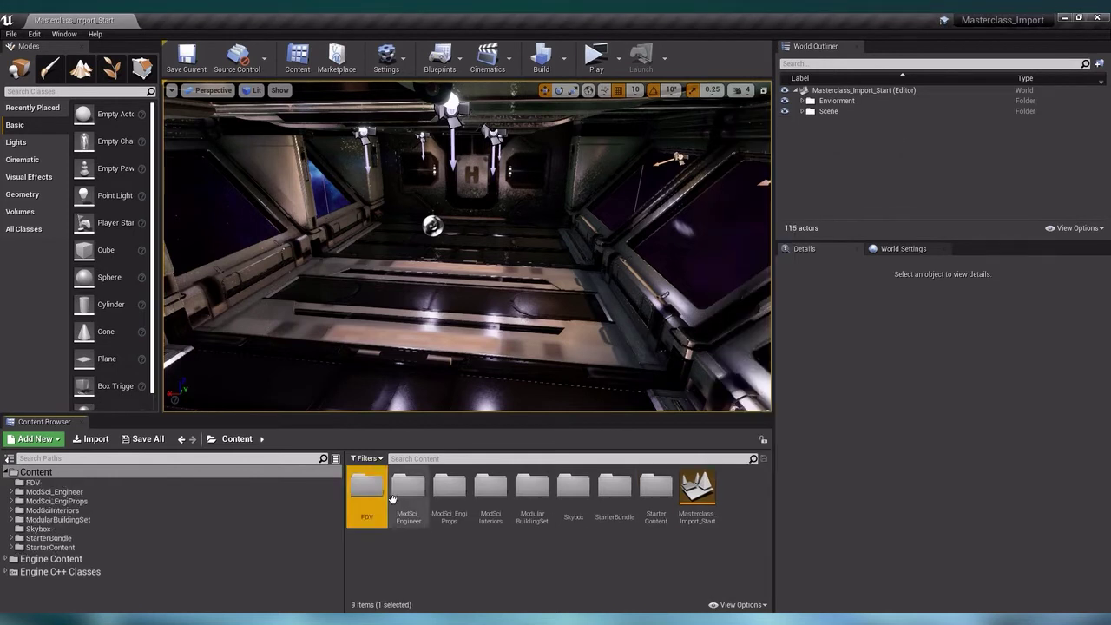
pyautogui.doubleClick(367, 492)
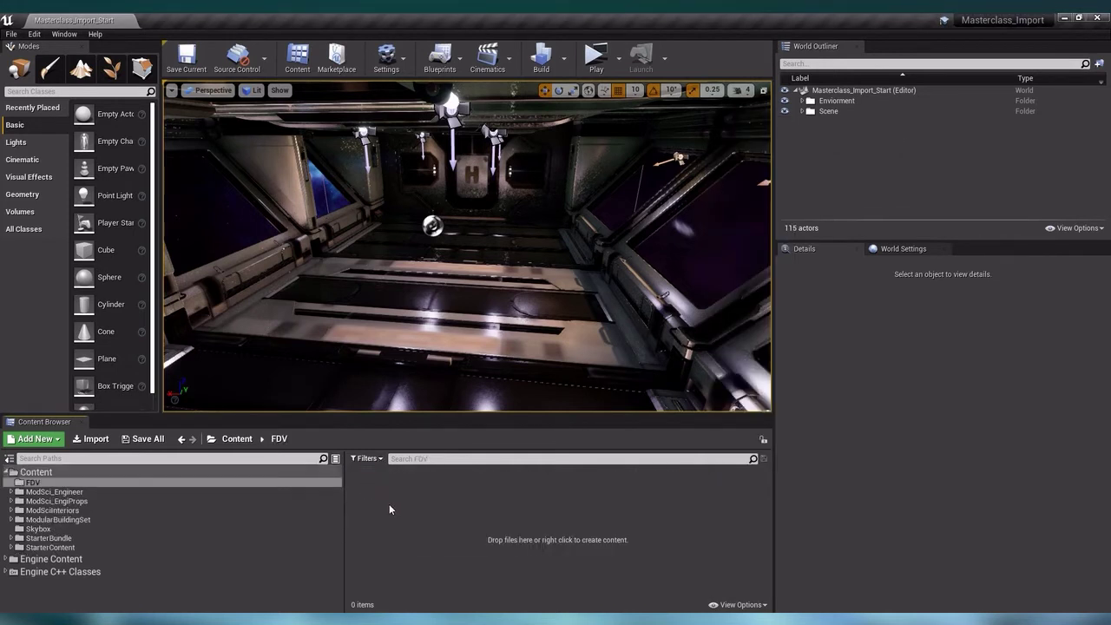
# Add two subfolders named data and audio inside FDV
pyautogui.rightClick(385, 507)
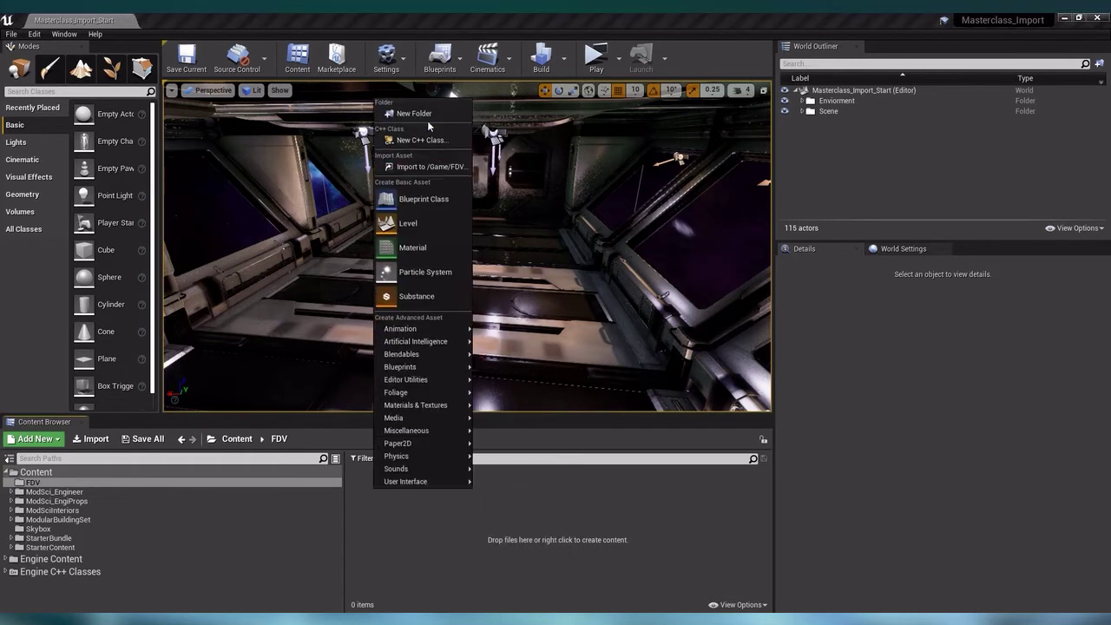
pyautogui.click(424, 114)
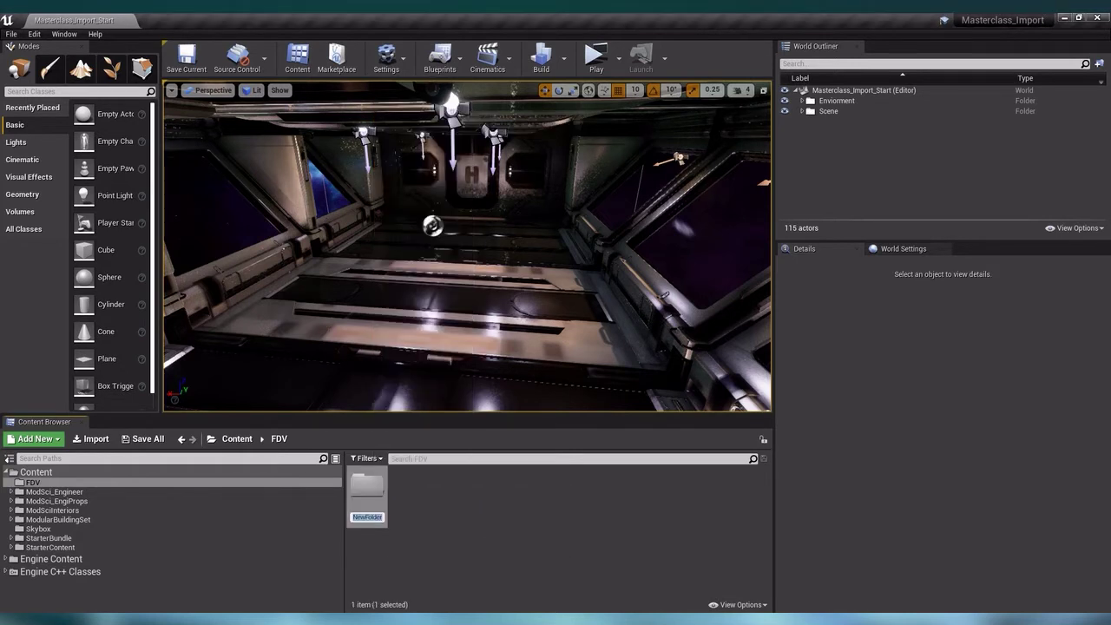
pyautogui.write('data')
pyautogui.press('Return')
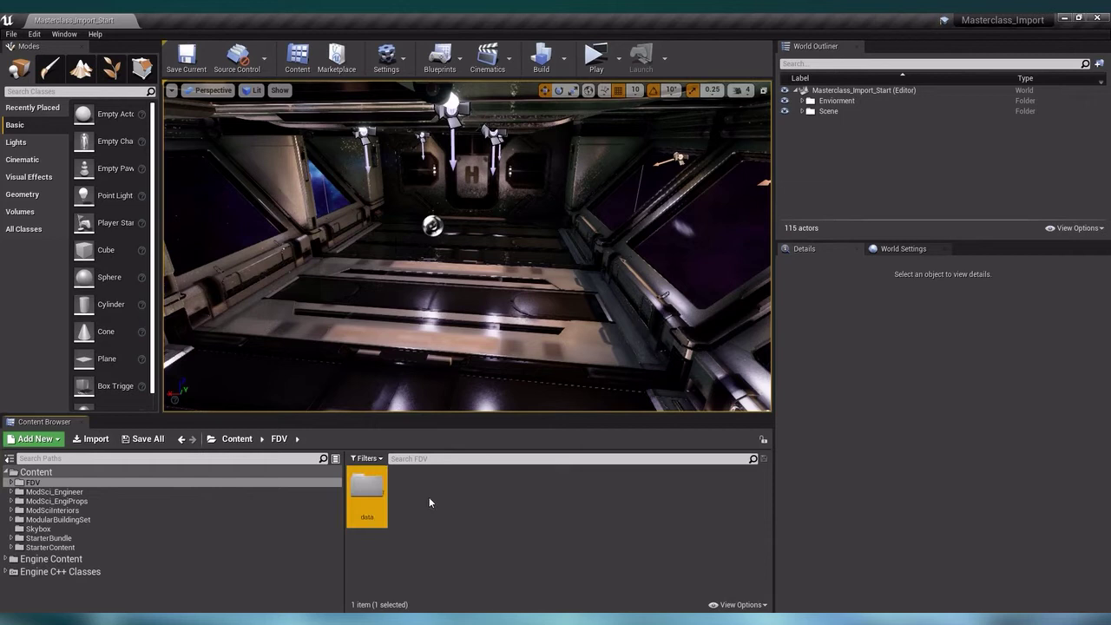
pyautogui.rightClick(428, 496)
pyautogui.click(460, 123)
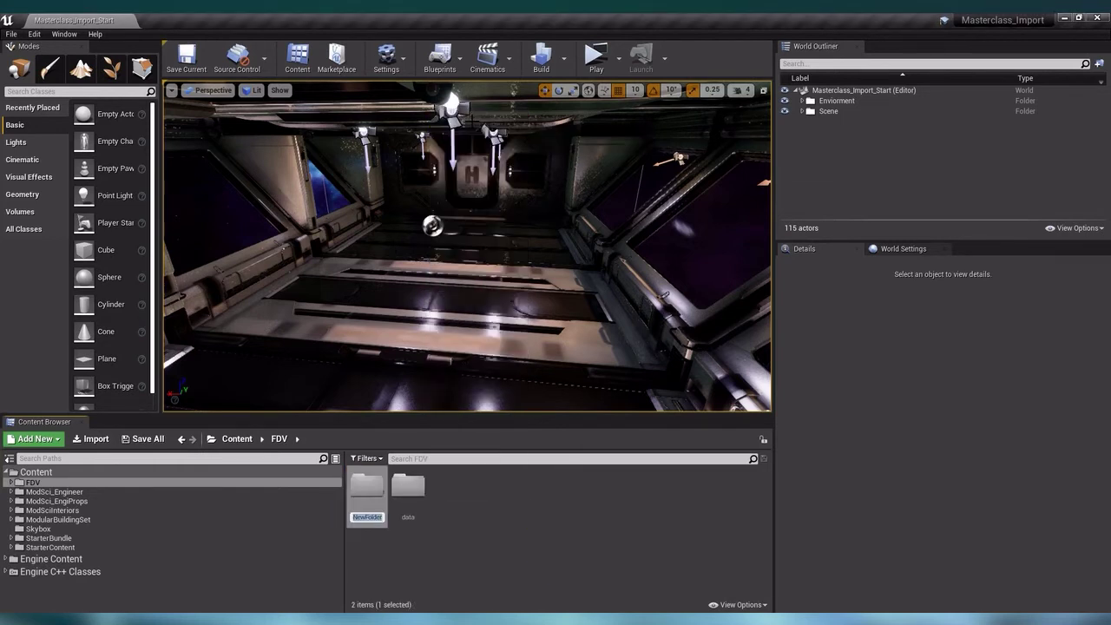
pyautogui.write('audio')
pyautogui.press('Return')
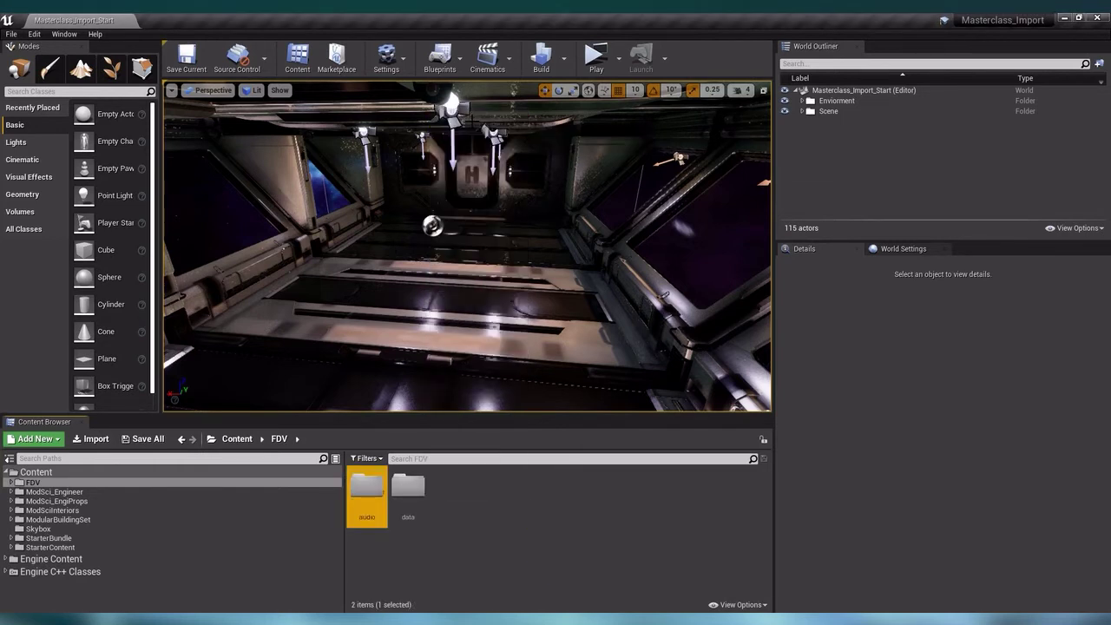
# Import the Presenting HOLOSYS 4DS sequence into FDV/data and save the resulting FDVData asset
pyautogui.doubleClick(408, 487)
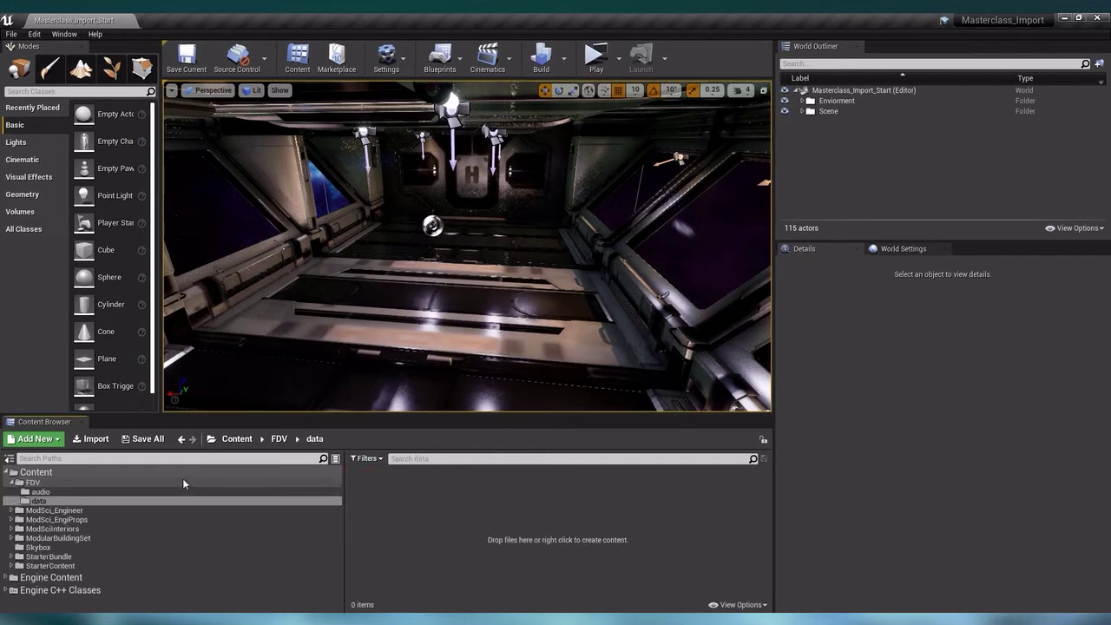
pyautogui.click(96, 439)
pyautogui.click(164, 95)
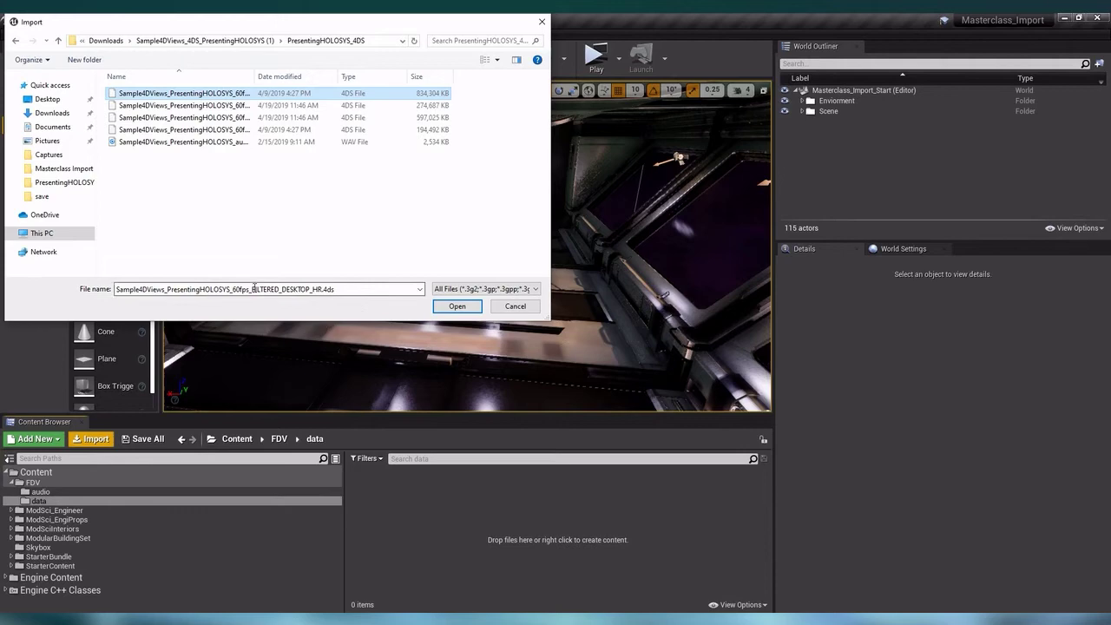
pyautogui.click(458, 305)
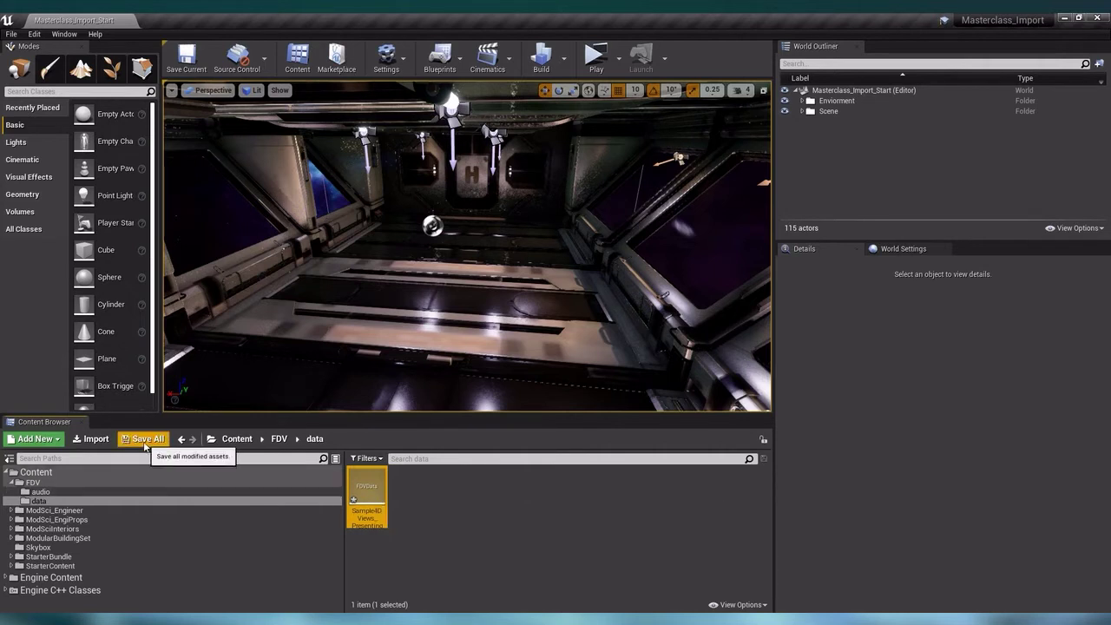
pyautogui.click(144, 440)
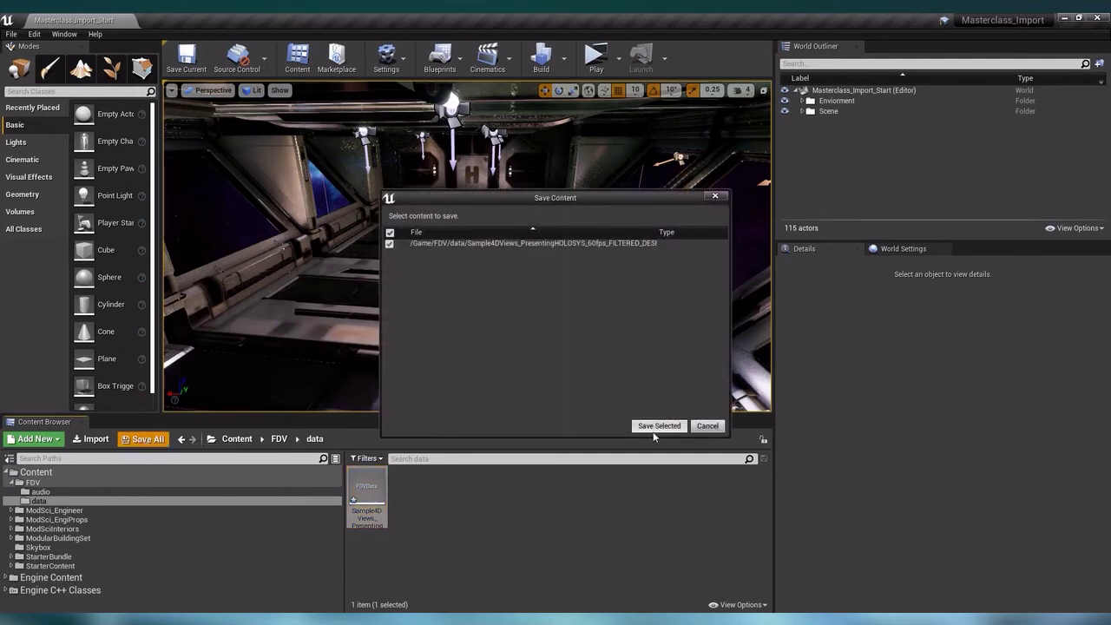
pyautogui.click(653, 425)
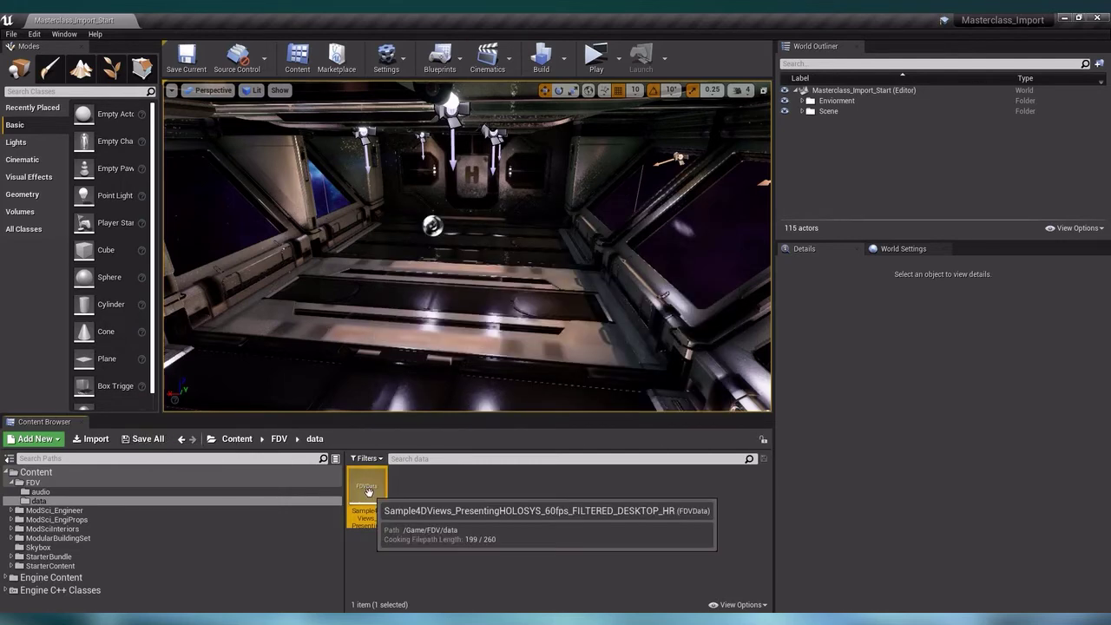
# Import the HOLOSYS WAV file into FDV/audio as a Sound Wave and save it
pyautogui.click(129, 491)
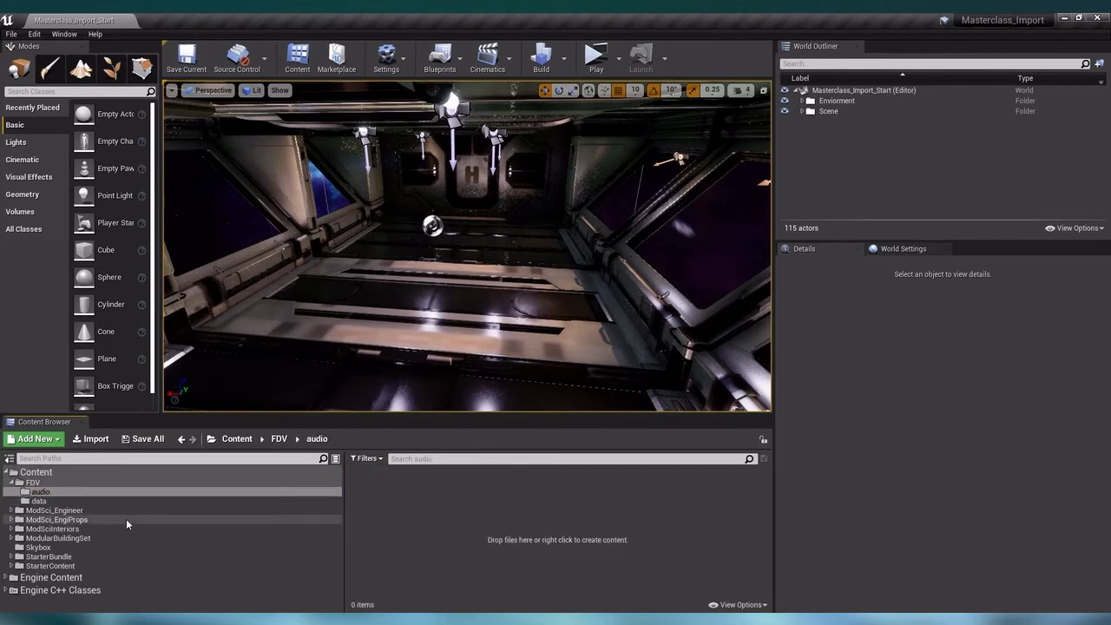
pyautogui.click(103, 447)
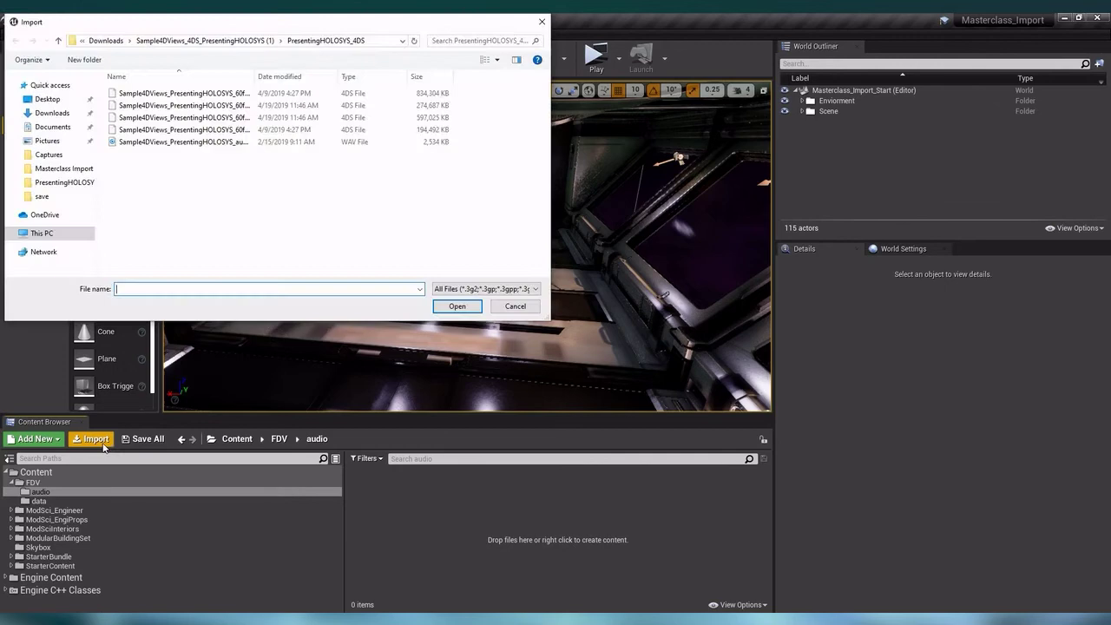
pyautogui.click(196, 142)
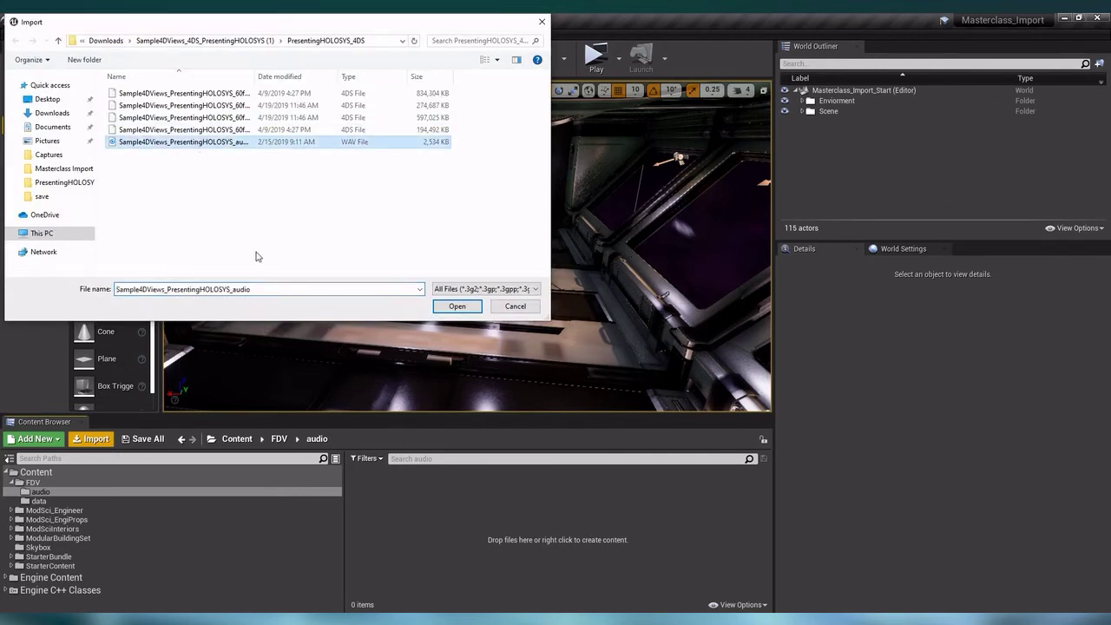
pyautogui.click(457, 306)
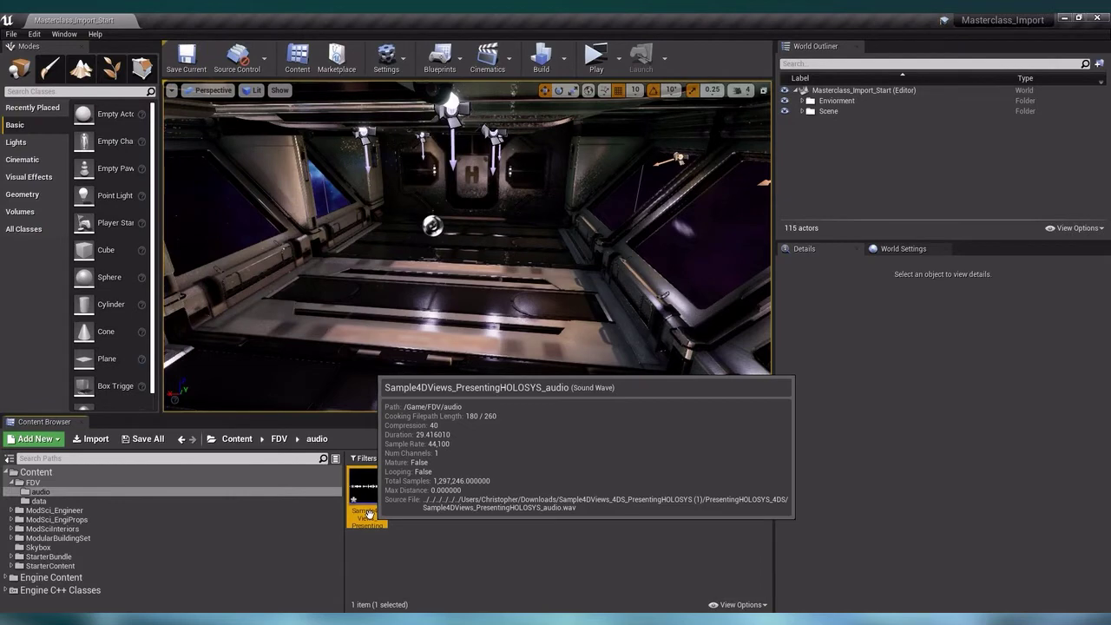
pyautogui.click(140, 440)
pyautogui.click(649, 425)
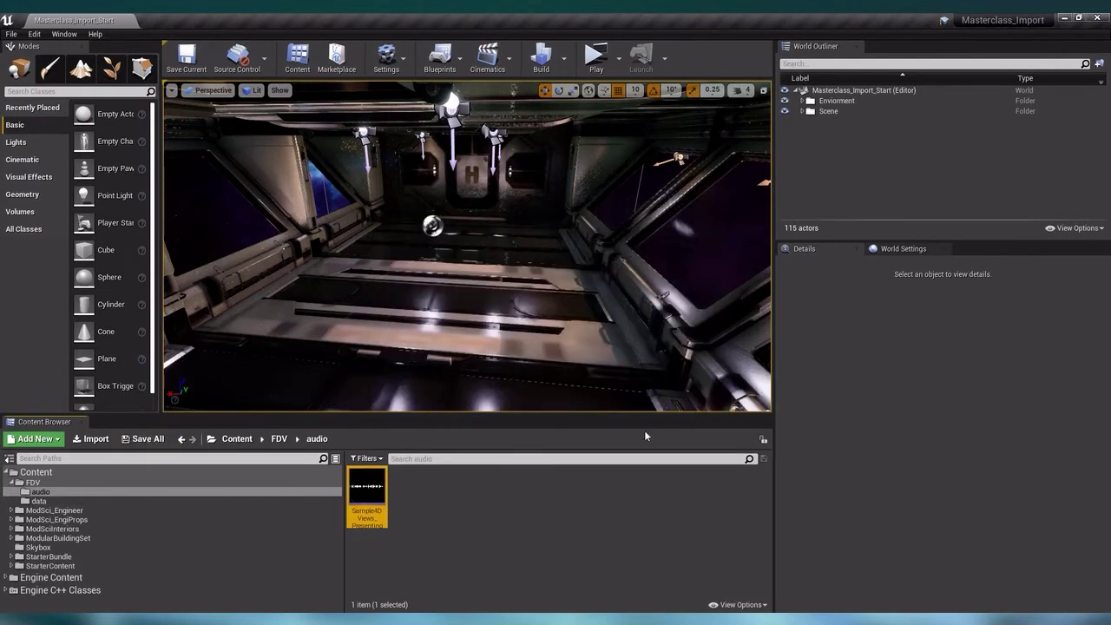
pyautogui.click(96, 502)
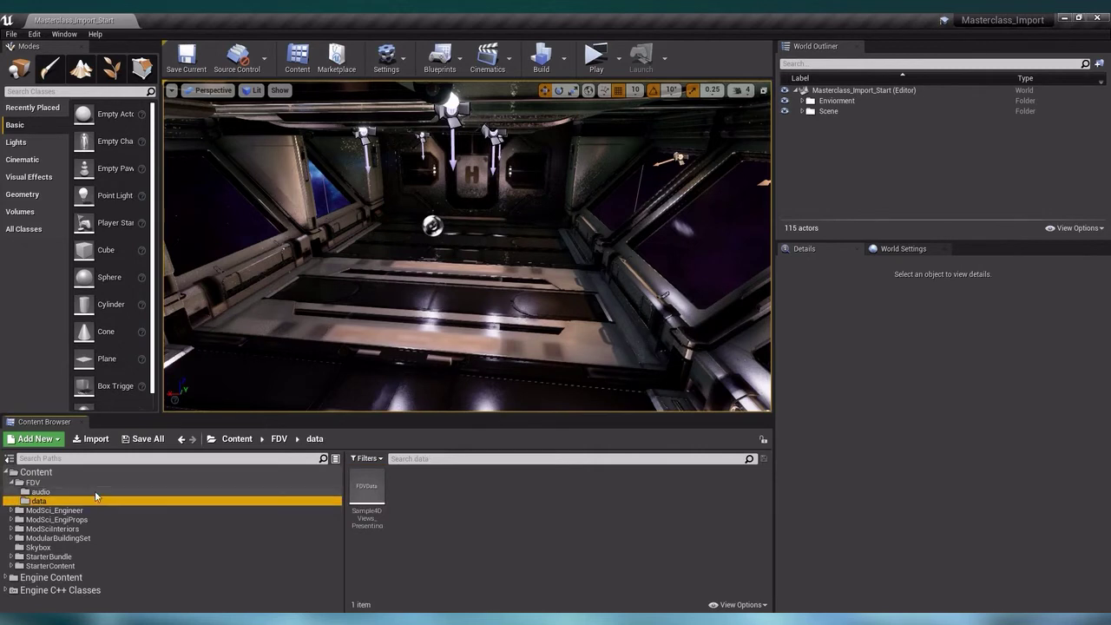
# Return to the FDV/audio folder to show the saved HOLOSYS Sound Wave
pyautogui.click(95, 490)
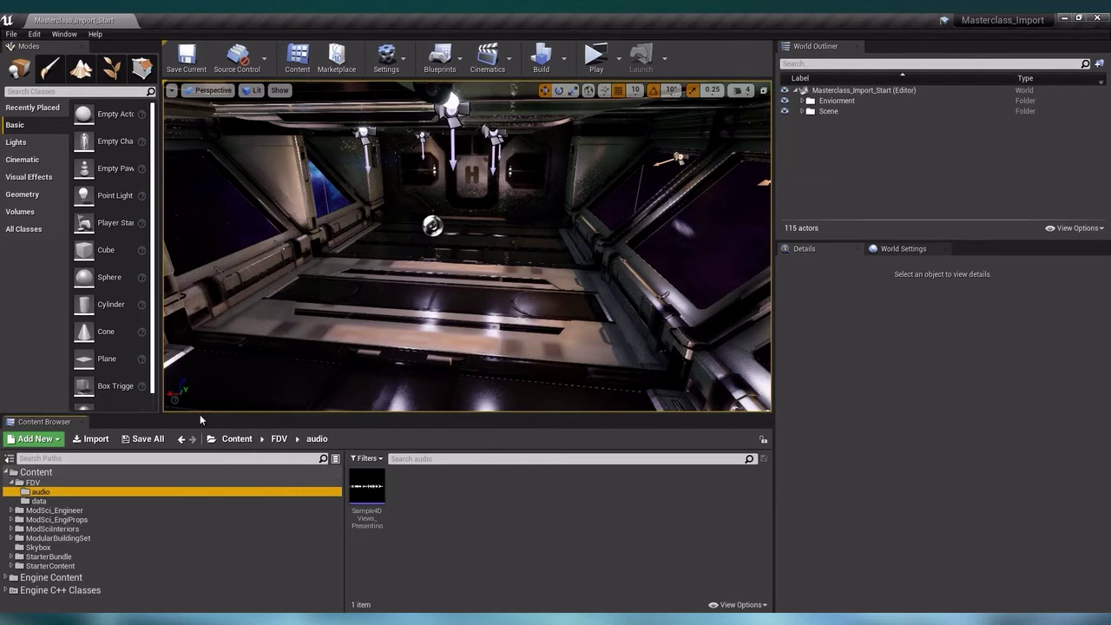
# Find FDVActor by searching 'FDV', drop it onto the room floor, and focus the view on it
pyautogui.click(41, 91)
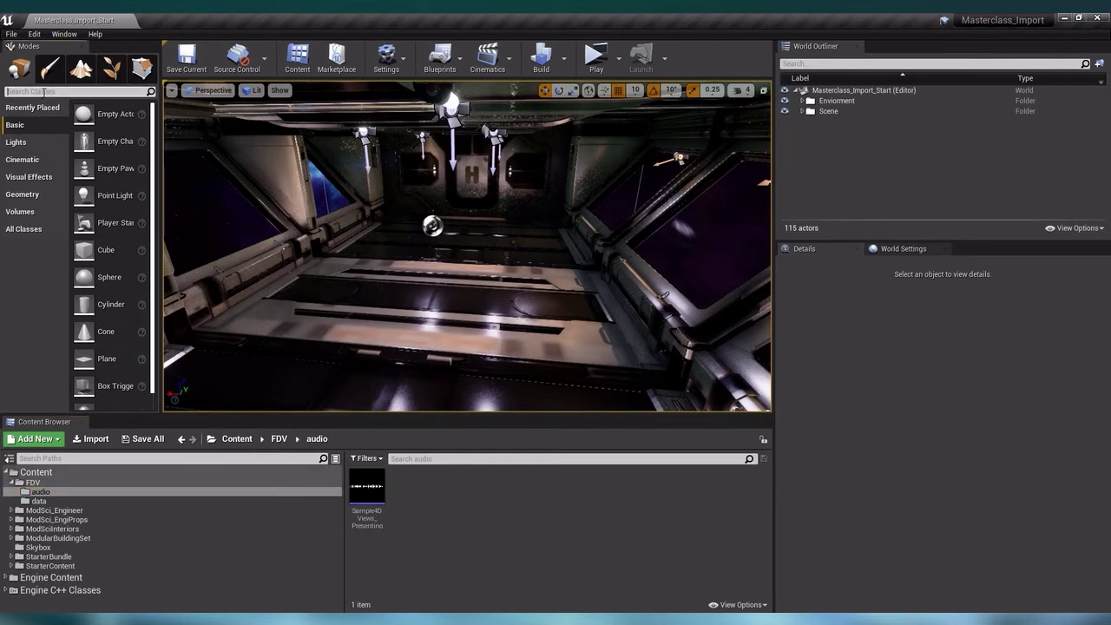
pyautogui.write('FDV')
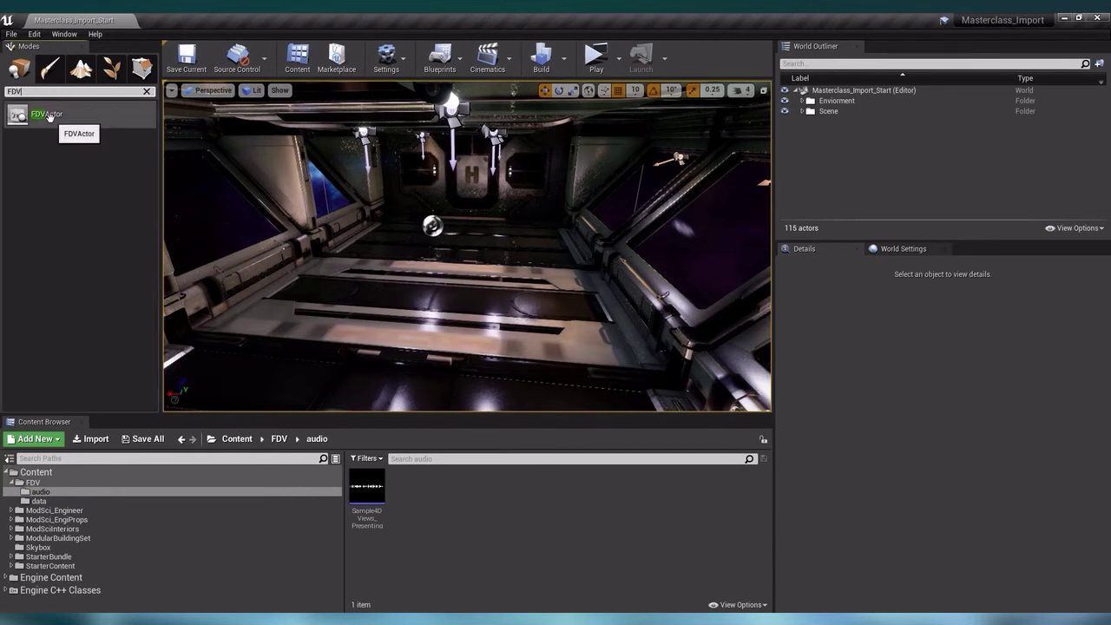
pyautogui.moveTo(48, 114)
pyautogui.mouseDown()
pyautogui.moveTo(250, 224)
pyautogui.moveTo(459, 310)
pyautogui.mouseUp()
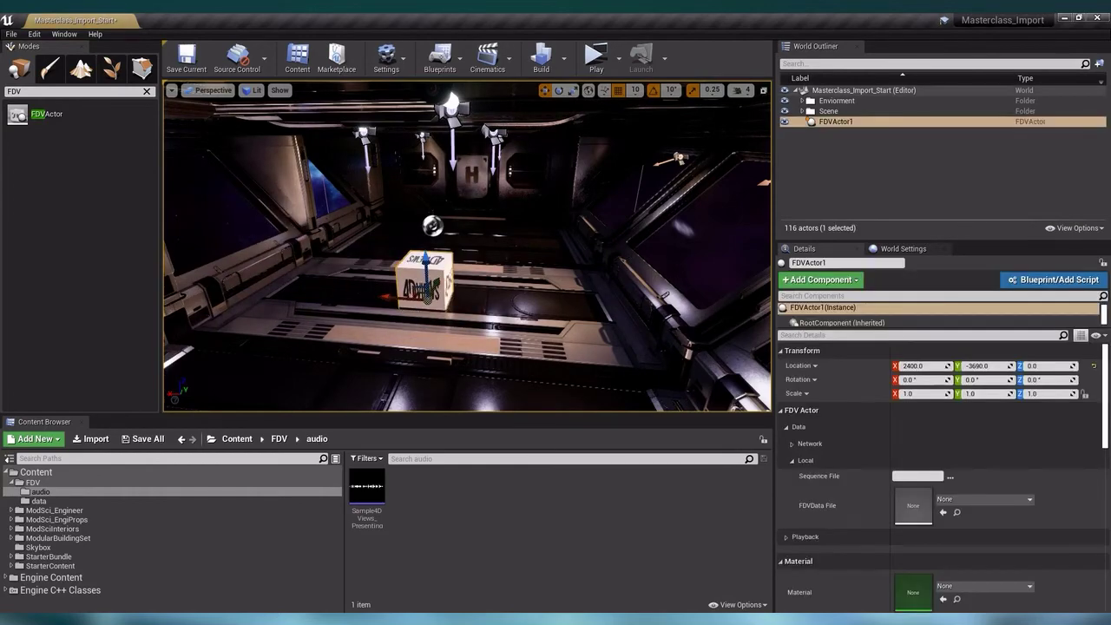
pyautogui.moveTo(458, 310)
pyautogui.mouseDown(button='right')
pyautogui.moveTo(499, 278)
pyautogui.moveTo(521, 286)
pyautogui.mouseUp(button='right')
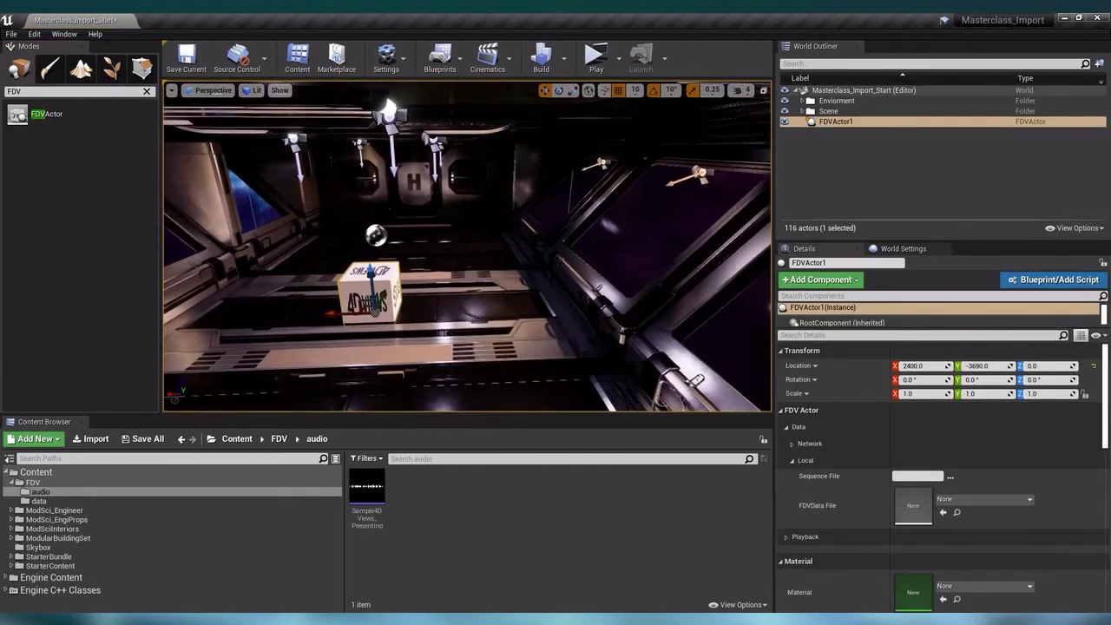
pyautogui.doubleClick(836, 122)
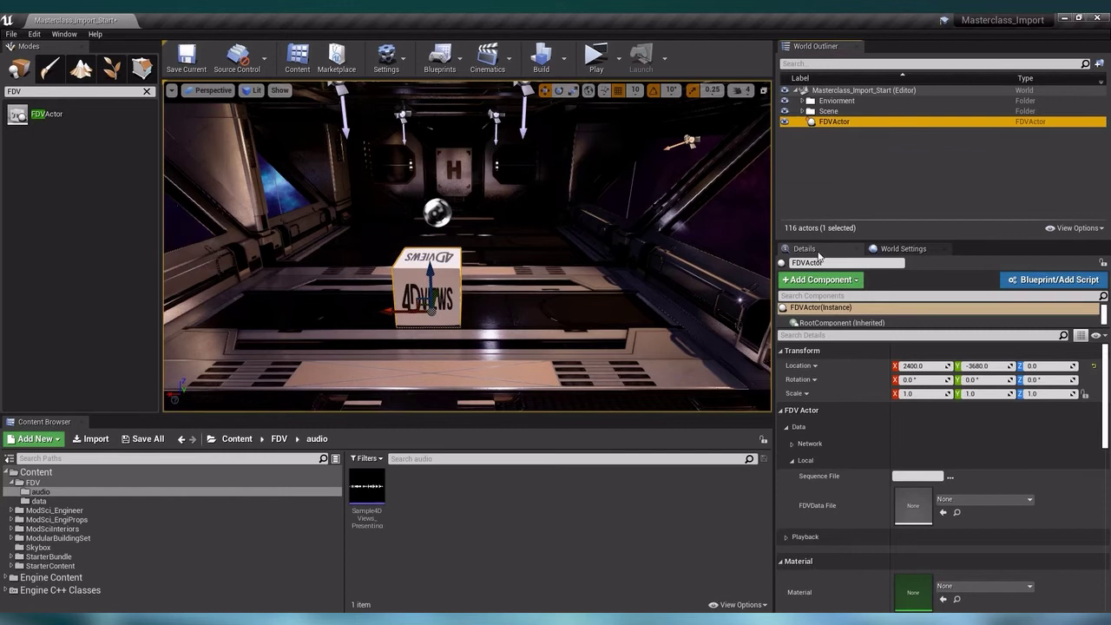
pyautogui.click(800, 461)
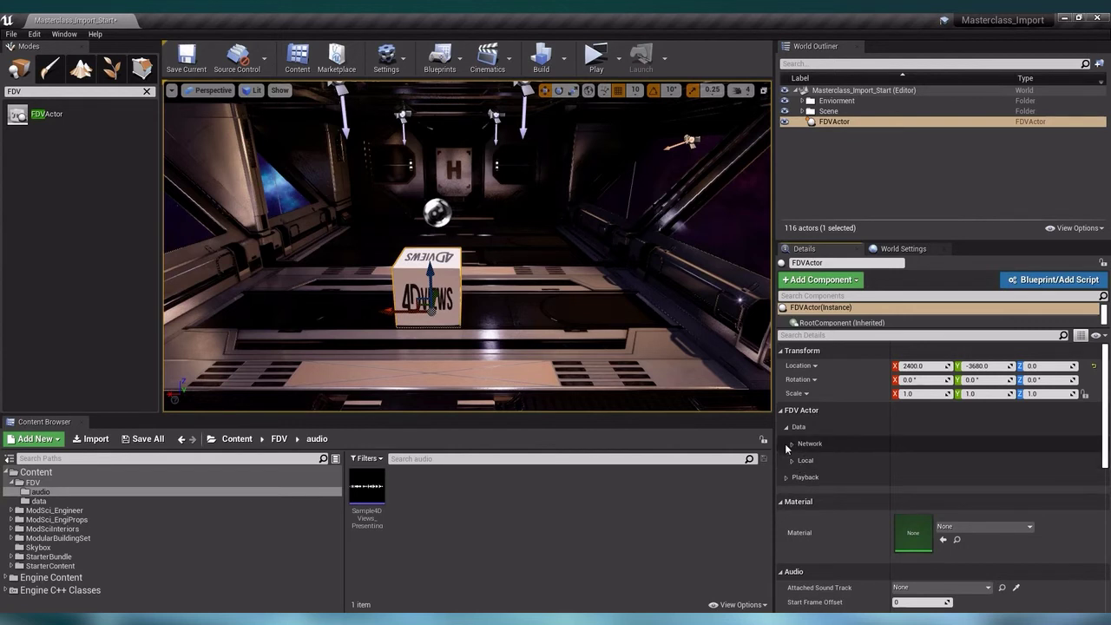
pyautogui.click(791, 443)
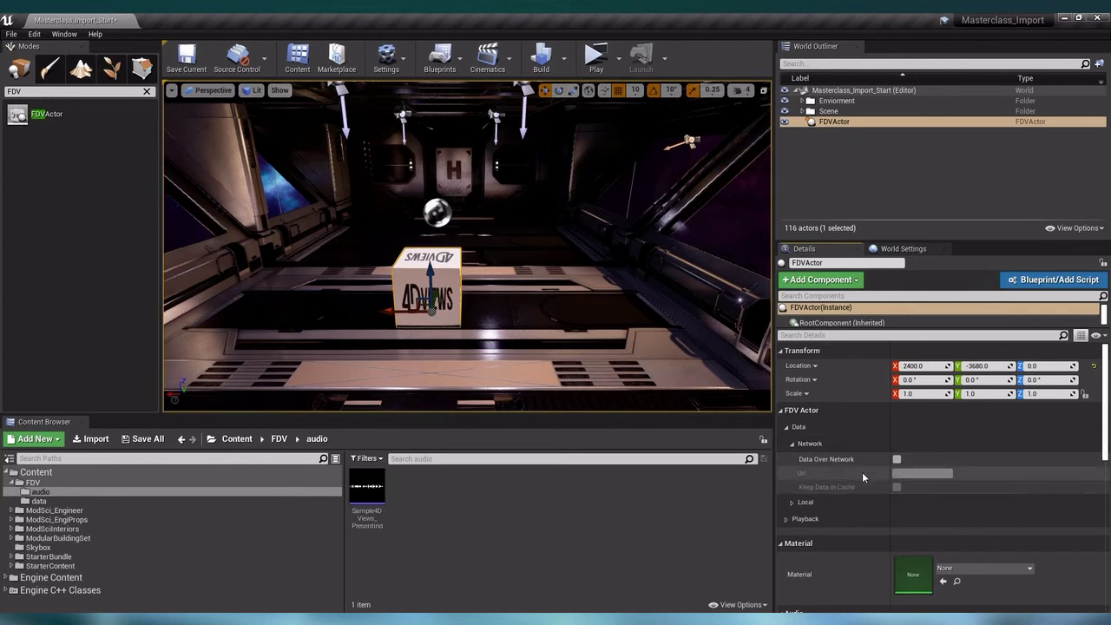
pyautogui.click(796, 443)
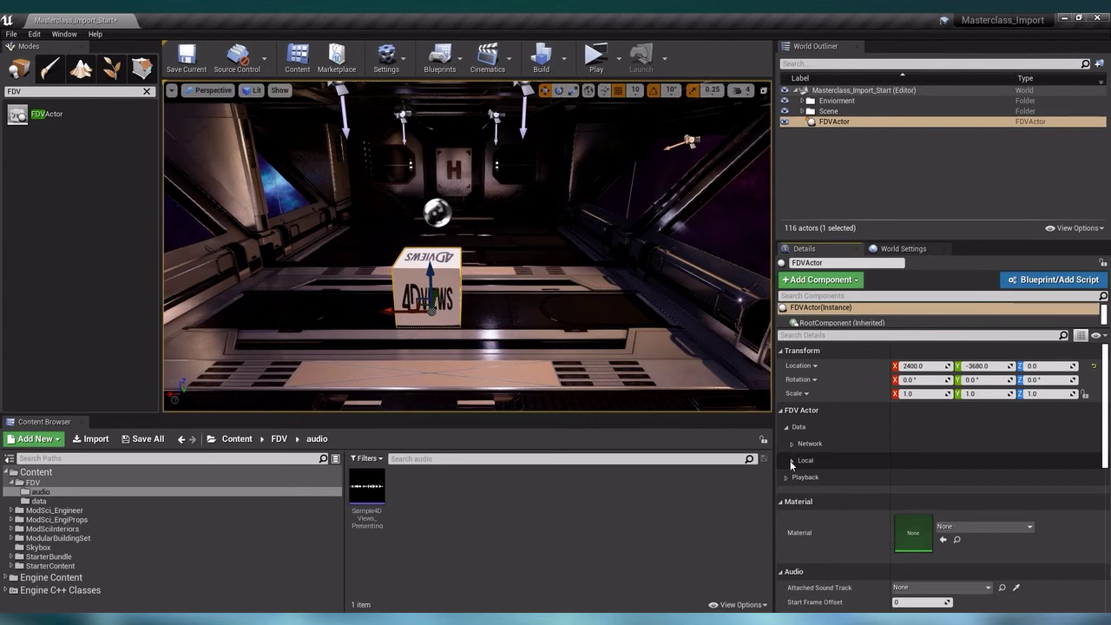
pyautogui.click(791, 463)
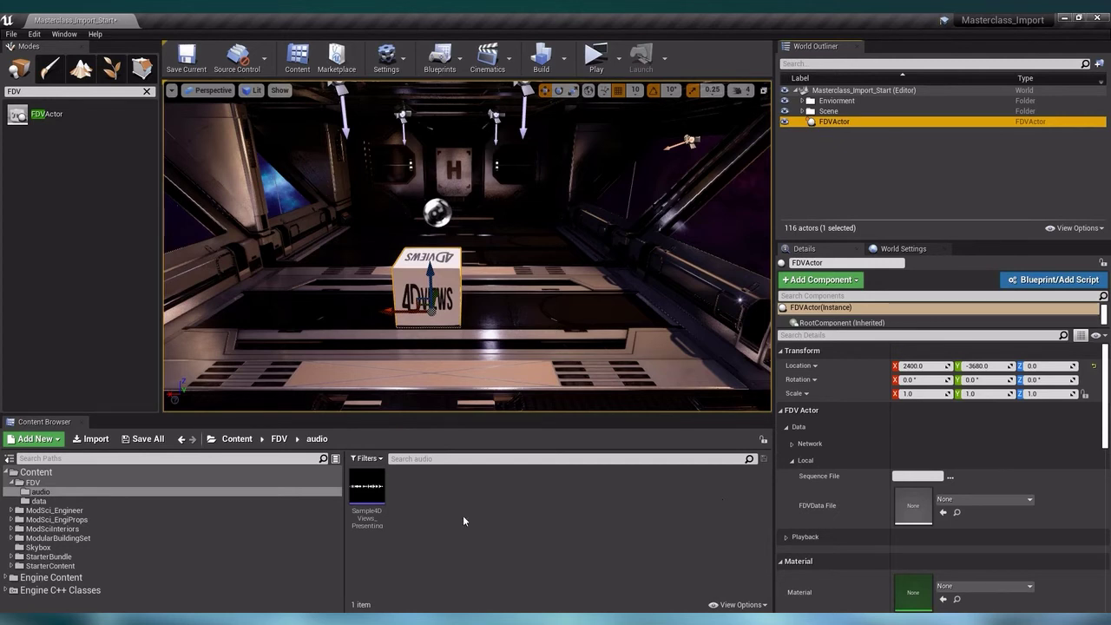
# Set the FDVActor's FDVData File to the Sample4DViews Presenting HOLOSYS asset
pyautogui.click(124, 500)
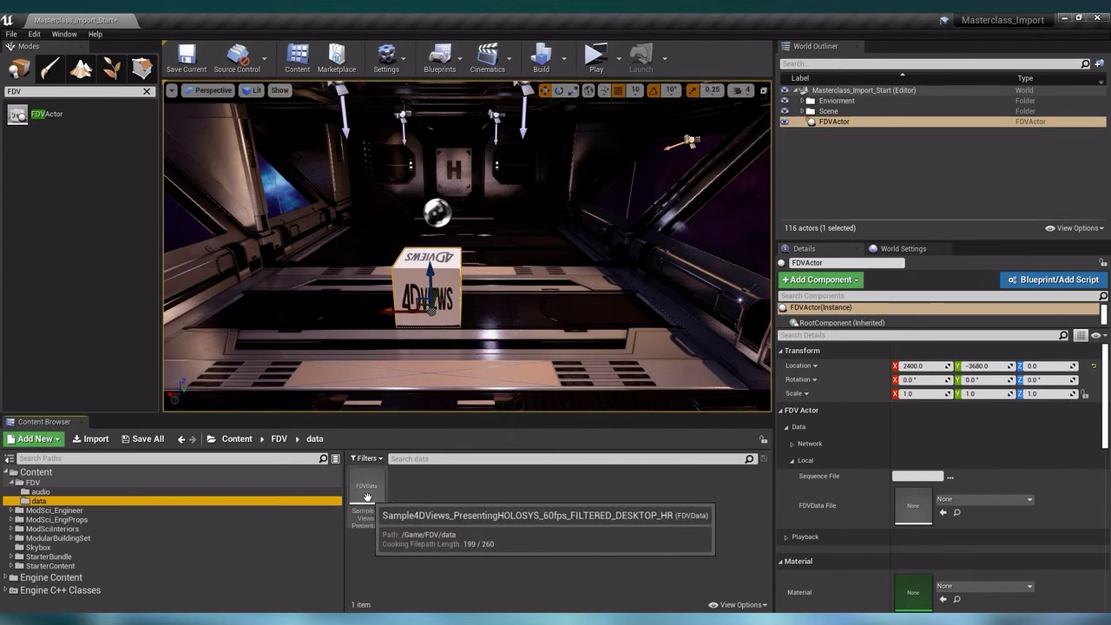
pyautogui.moveTo(368, 496); pyautogui.dragTo(524, 523)
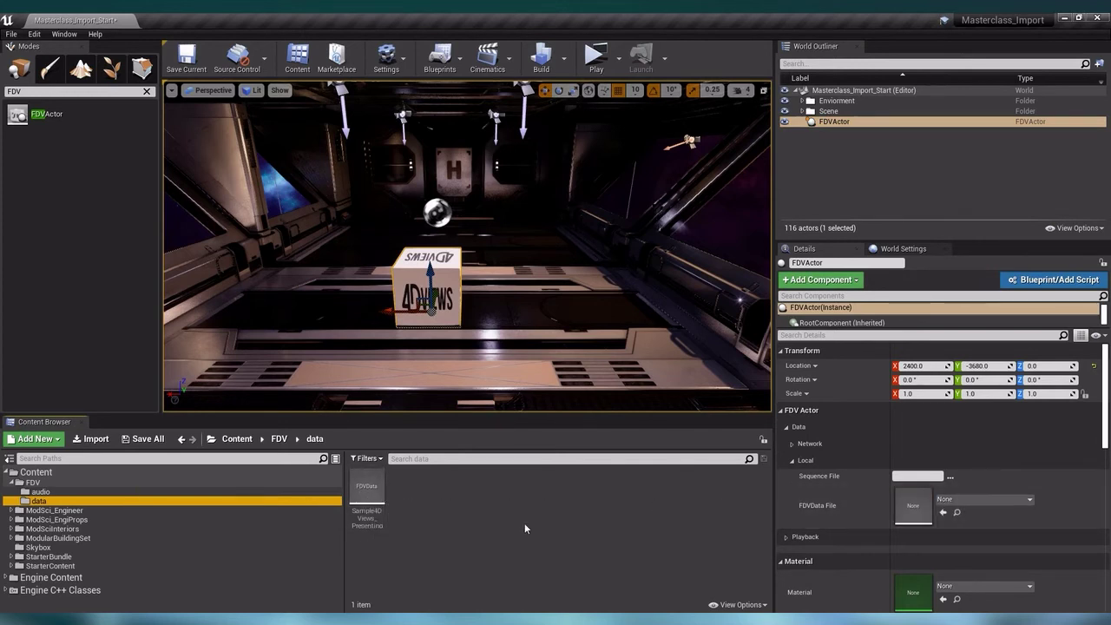
pyautogui.moveTo(355, 491); pyautogui.dragTo(914, 505)
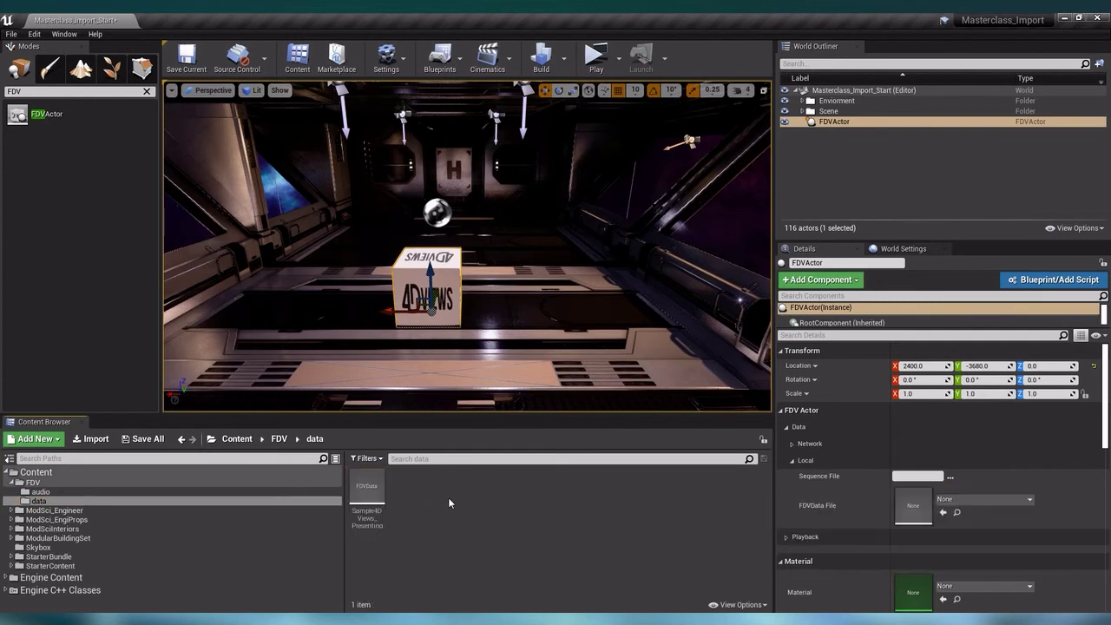
pyautogui.click(974, 499)
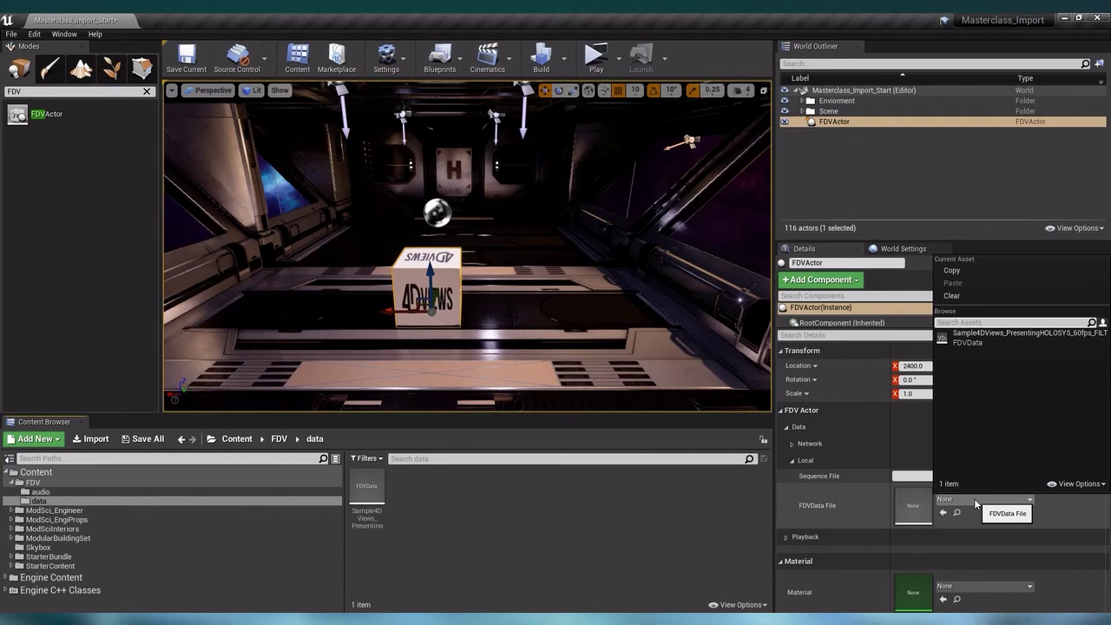
pyautogui.click(986, 342)
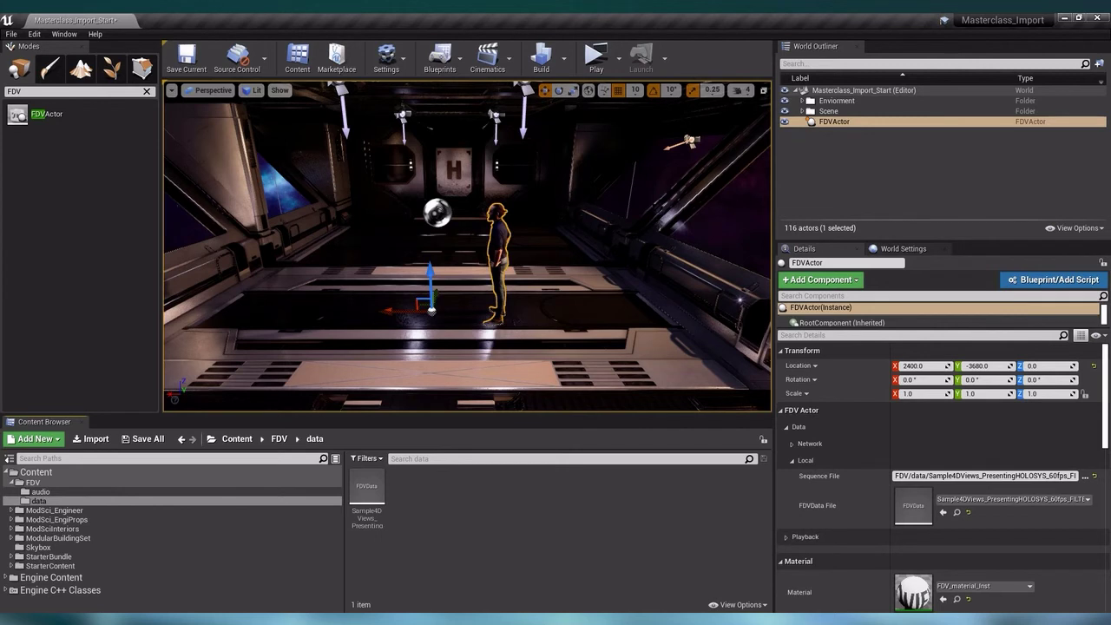
# Rotate the actor to Z -90 so the presenter faces the camera, and frame it closer
pyautogui.click(1046, 381)
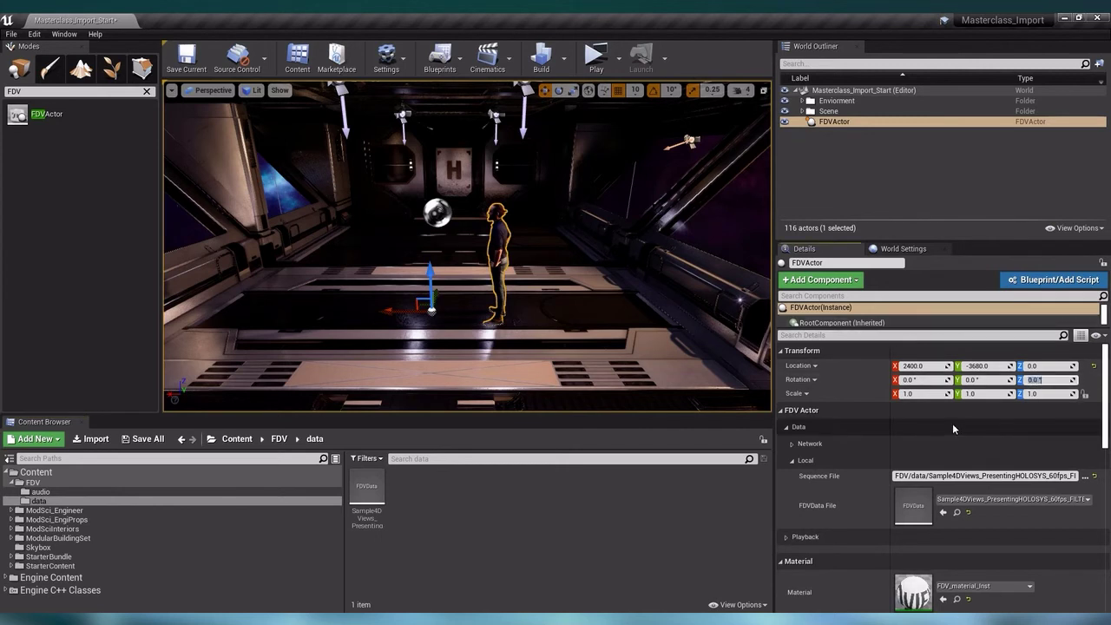
pyautogui.write('-90')
pyautogui.press('Return')
pyautogui.press('f')
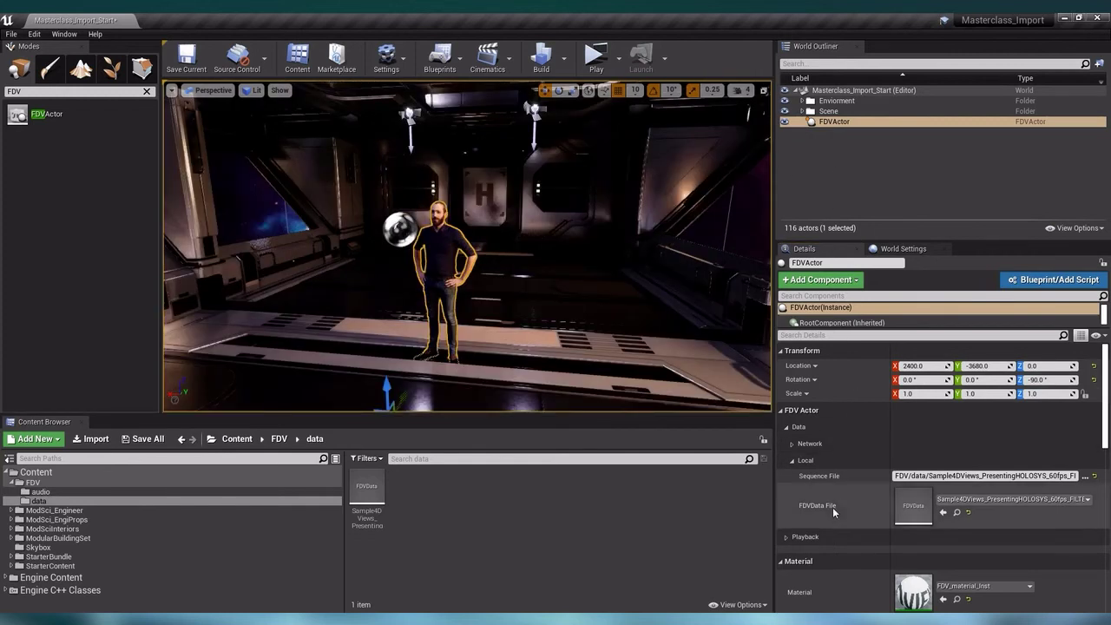
pyautogui.moveTo(484, 333); pyautogui.dragTo(484, 332, button='right')
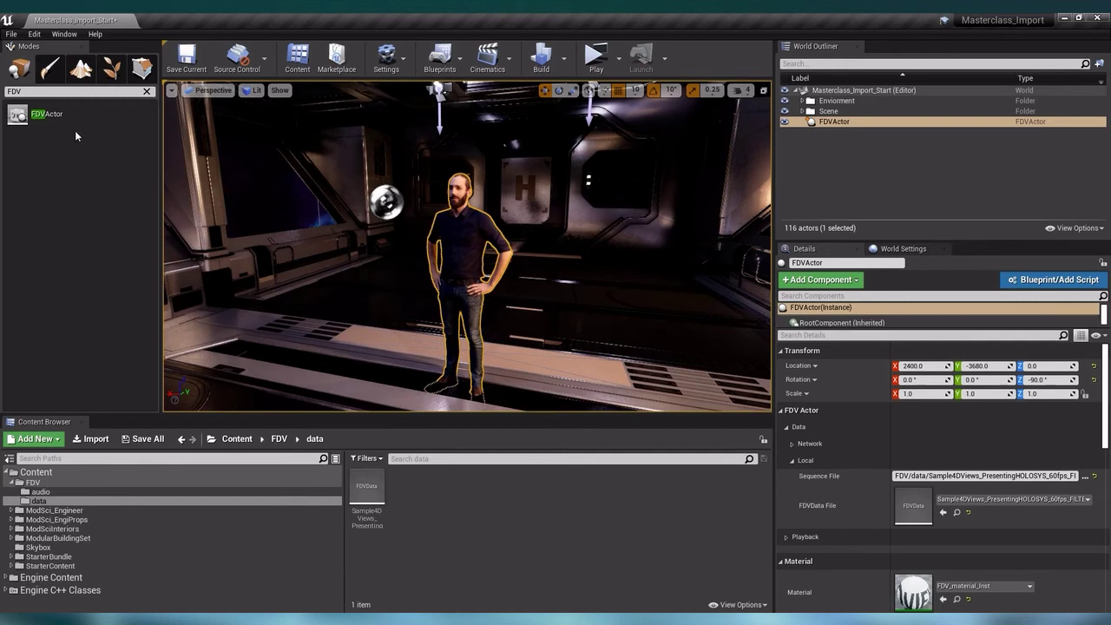
# Search the Modes panel for 'Am' and place an Ambient Sound actor by the person's chest
pyautogui.click(57, 93)
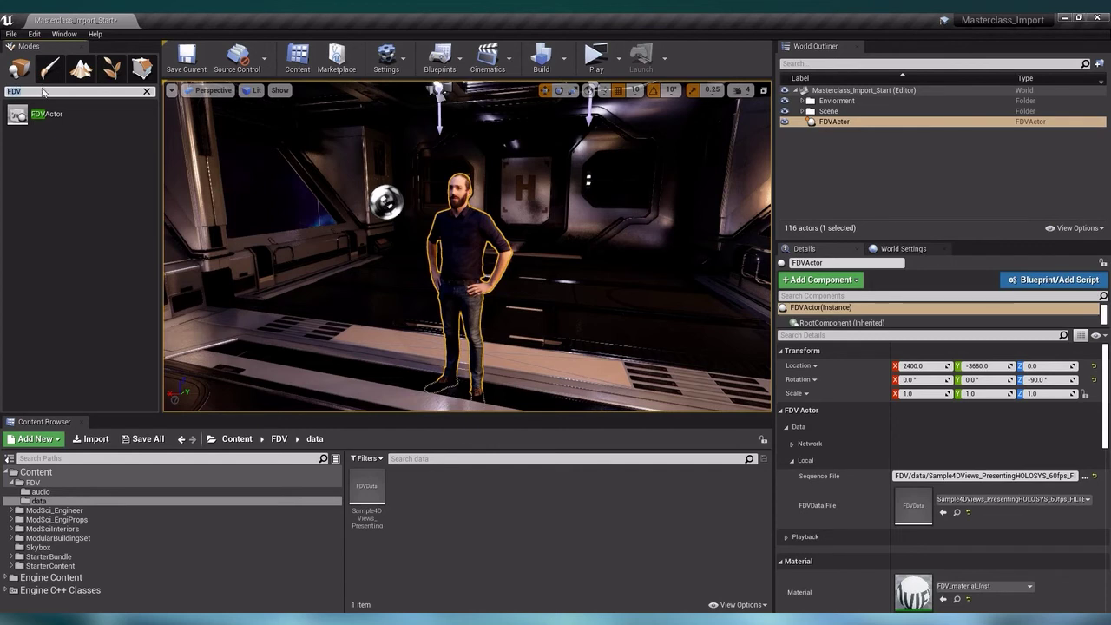
pyautogui.press('BackSpace')
pyautogui.press('BackSpace')
pyautogui.press('BackSpace')
pyautogui.write('Am')
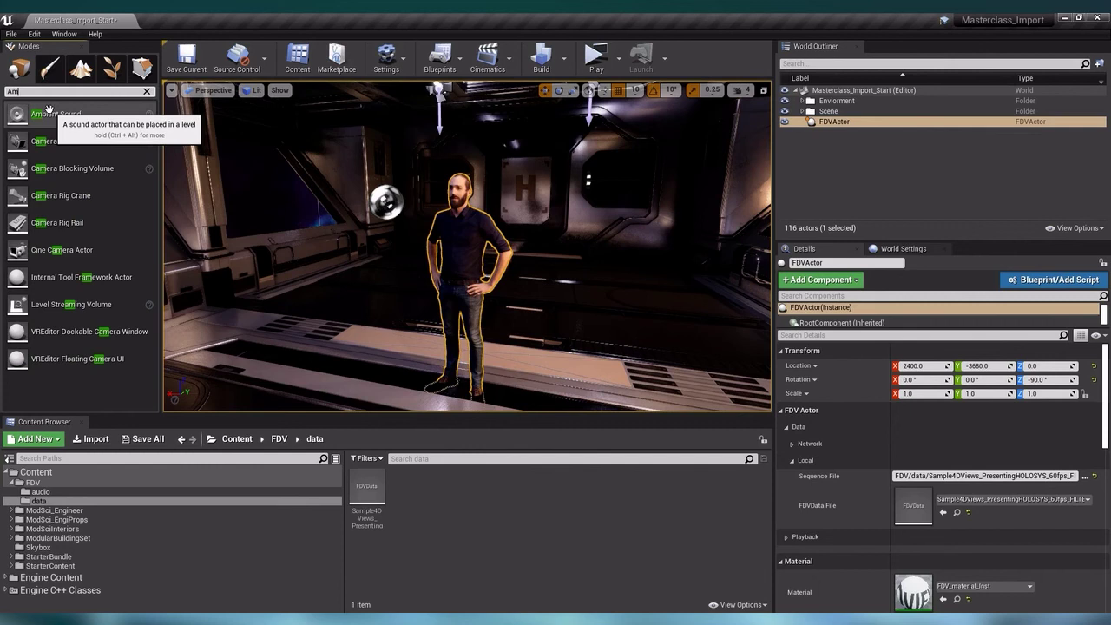
pyautogui.moveTo(48, 110)
pyautogui.mouseDown()
pyautogui.moveTo(460, 395)
pyautogui.moveTo(452, 224)
pyautogui.mouseUp()
# Rename the ambient sound actor 'FDVActor Speech' and bring up the FDV/audio folder
pyautogui.rightClick(840, 124)
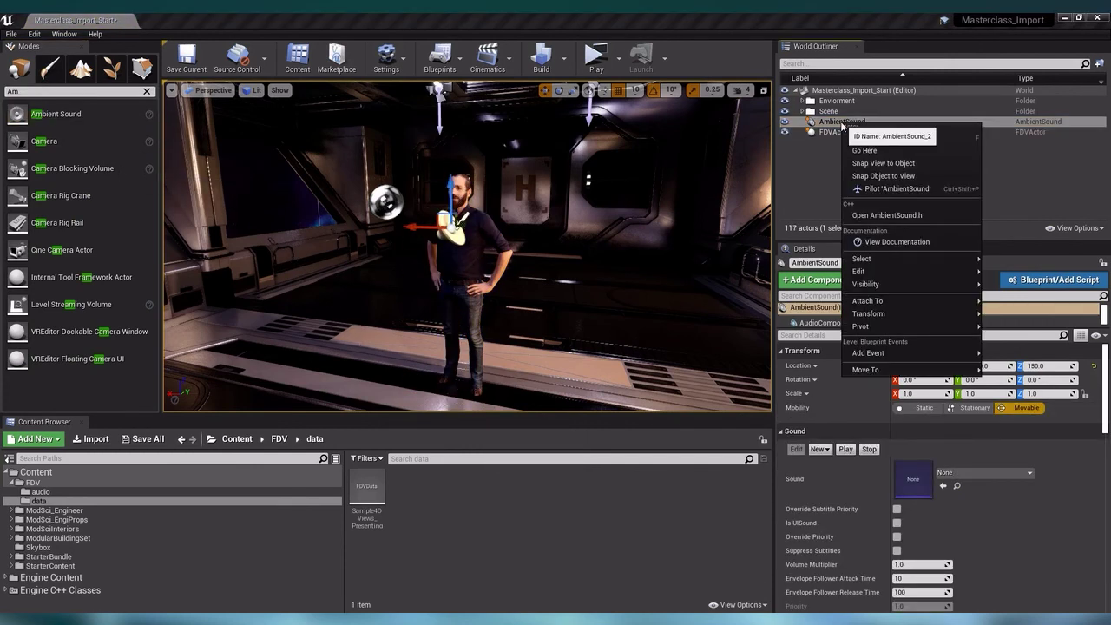
pyautogui.moveTo(858, 271)
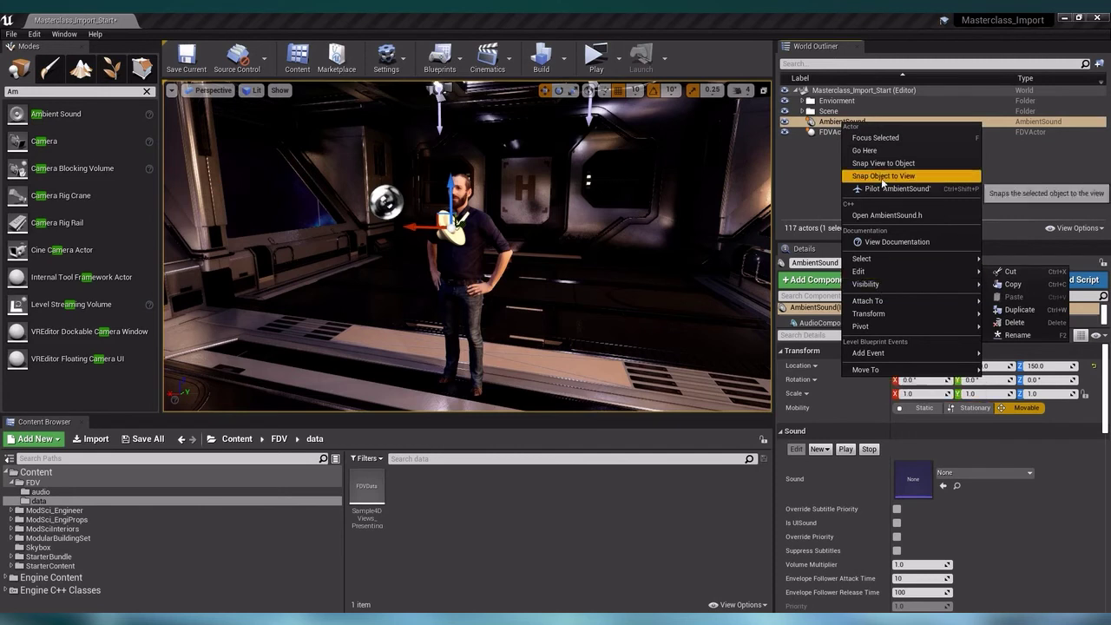
pyautogui.press('F2')
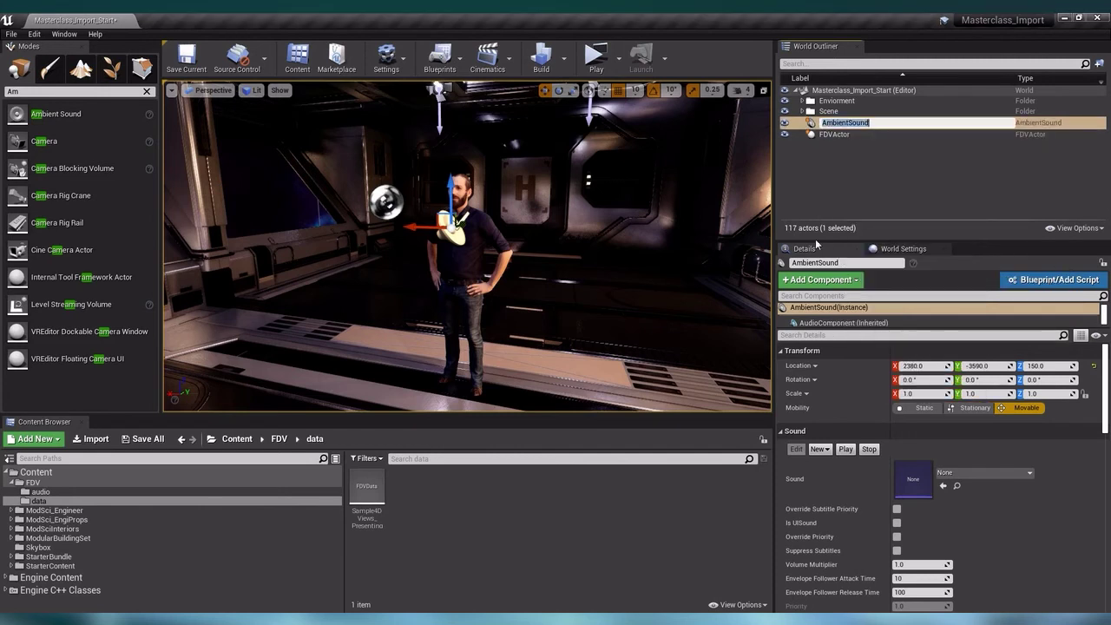
pyautogui.write('FDVActor Speech')
pyautogui.press('Return')
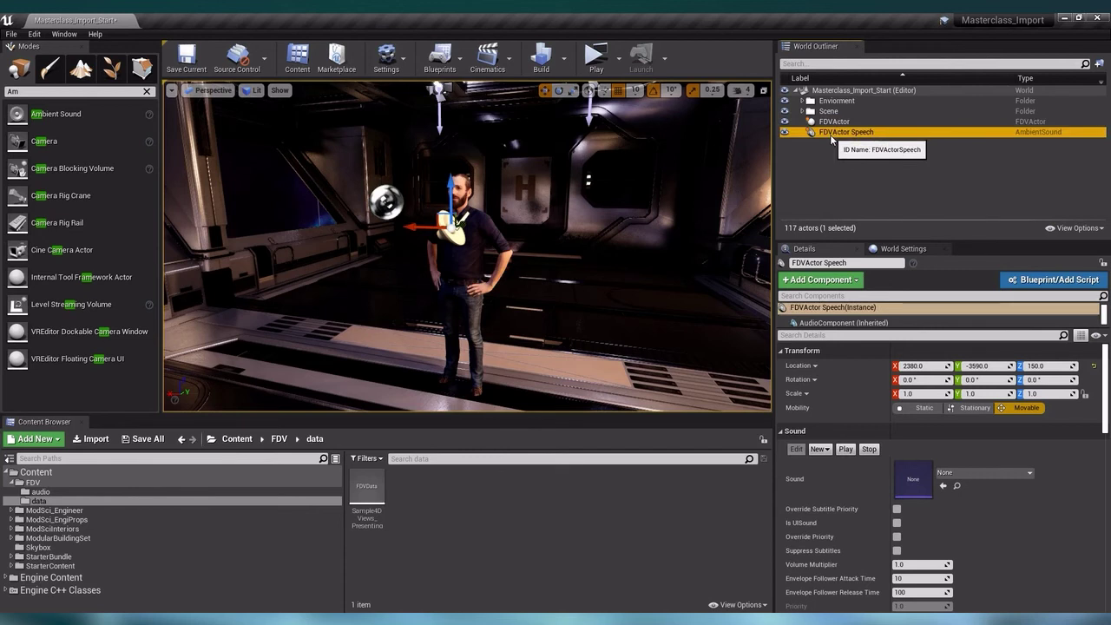
pyautogui.click(831, 136)
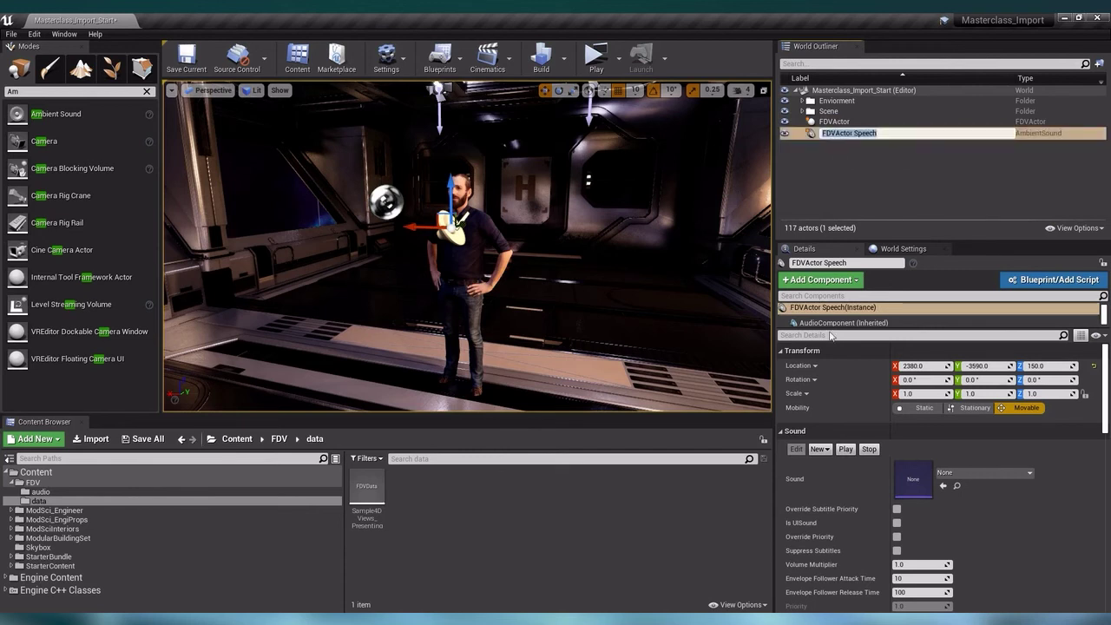
pyautogui.click(69, 492)
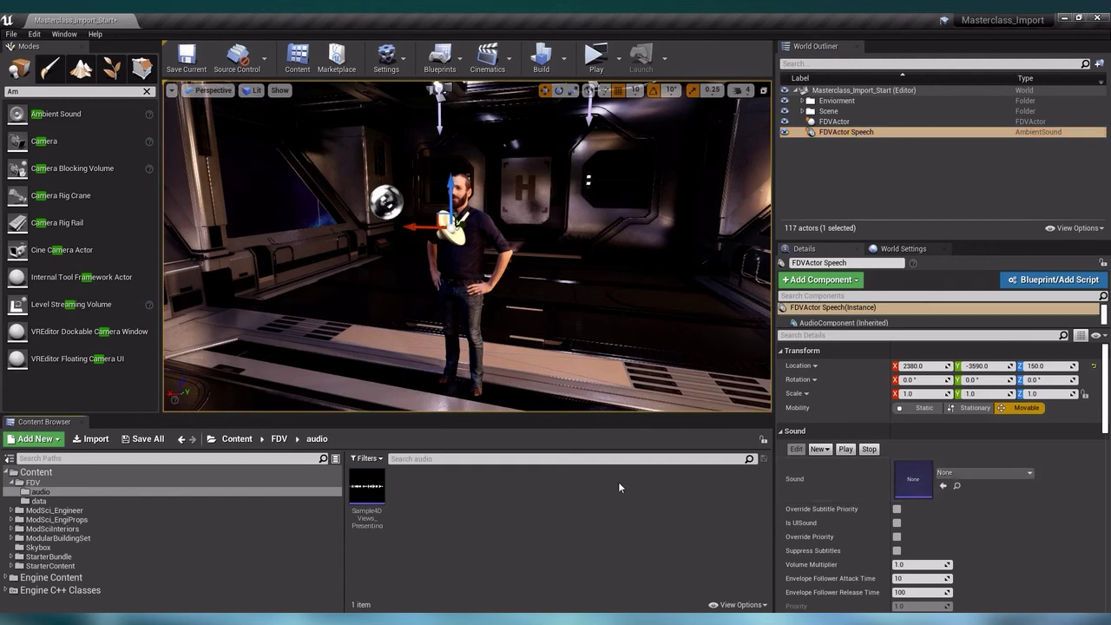
pyautogui.moveTo(364, 499)
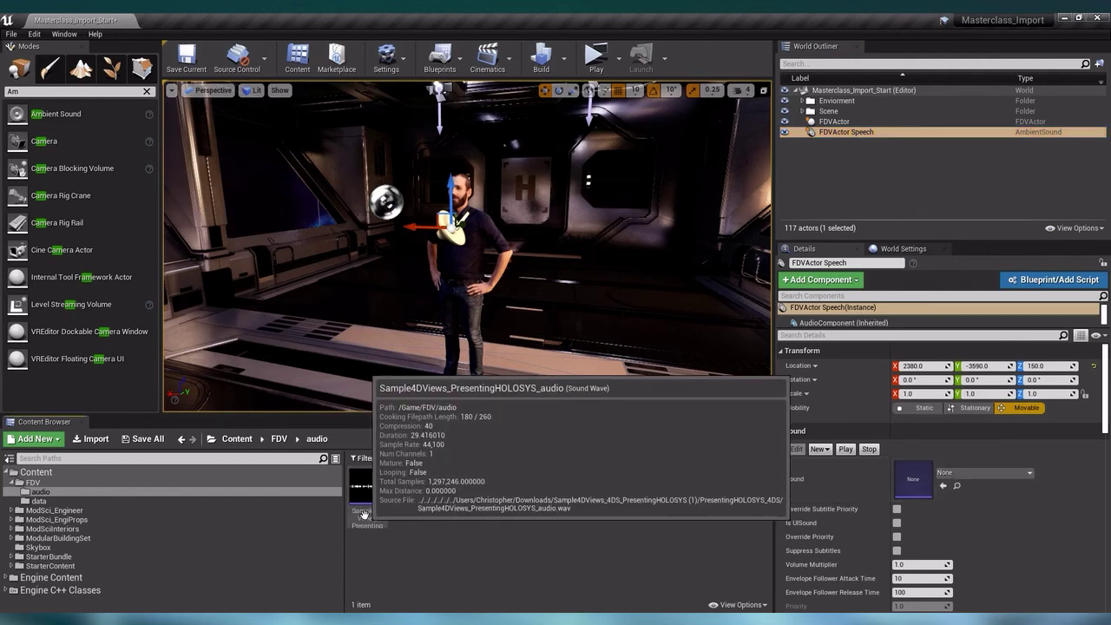
# Assign Sample4DViews_PresentingHOLOSYS_audio as FDVActor Speech's sound and save the level
pyautogui.click(964, 474)
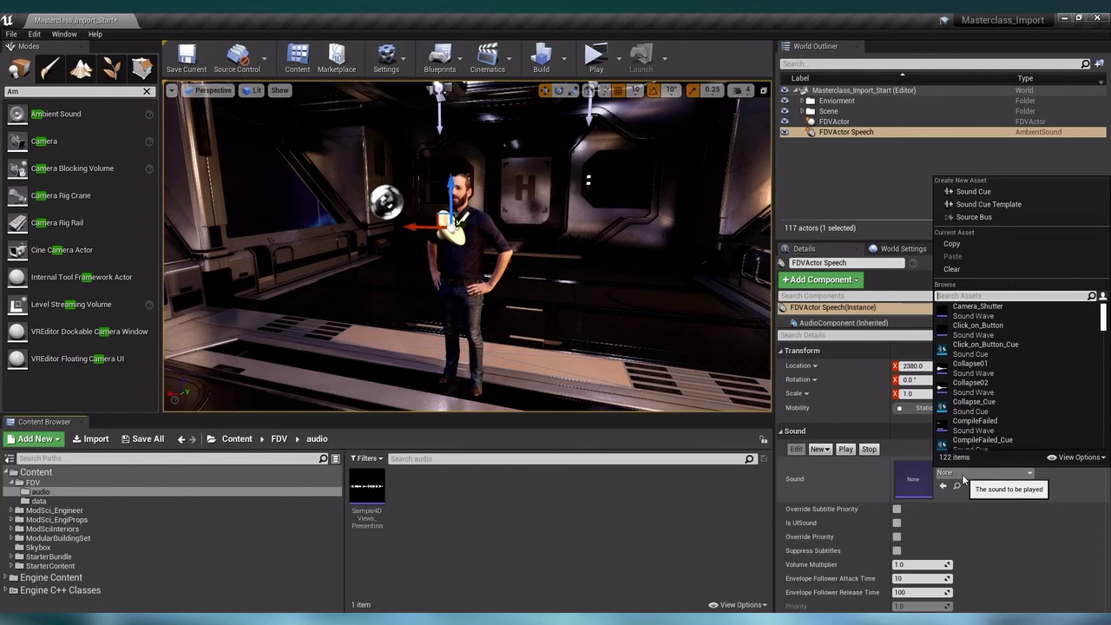
pyautogui.write('samp')
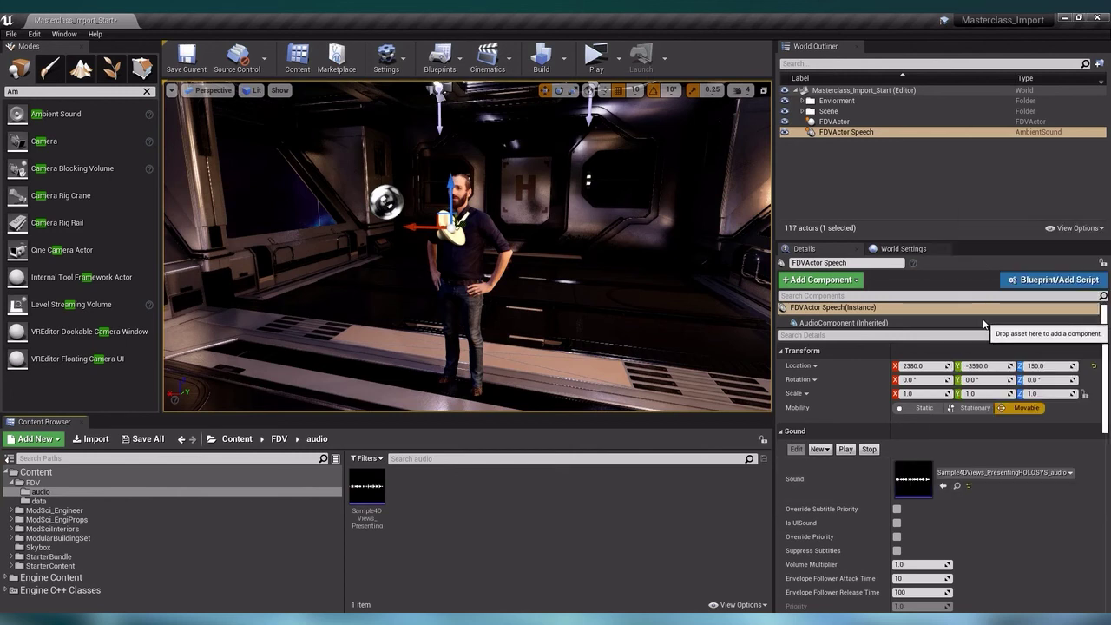
pyautogui.press('Return')
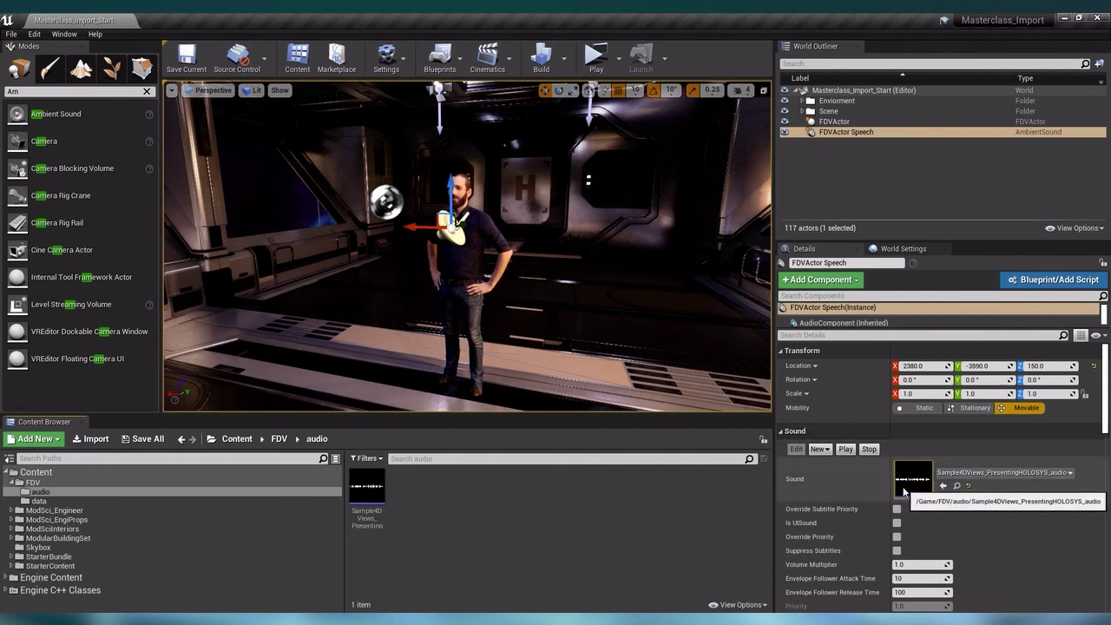
pyautogui.hotkey('ctrl', 's')
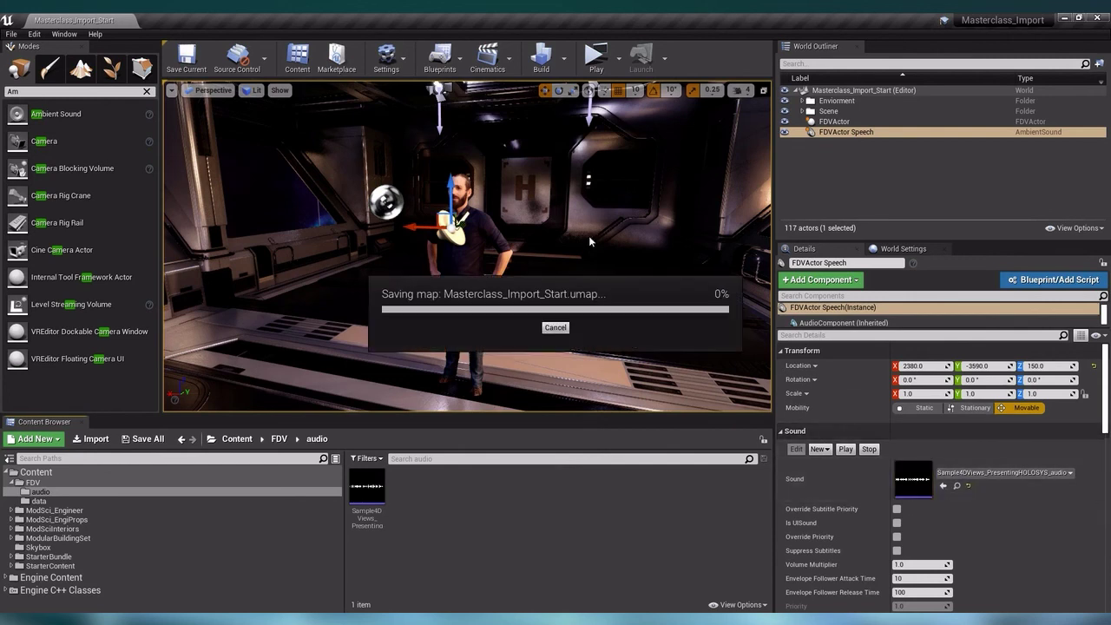
pyautogui.click(596, 65)
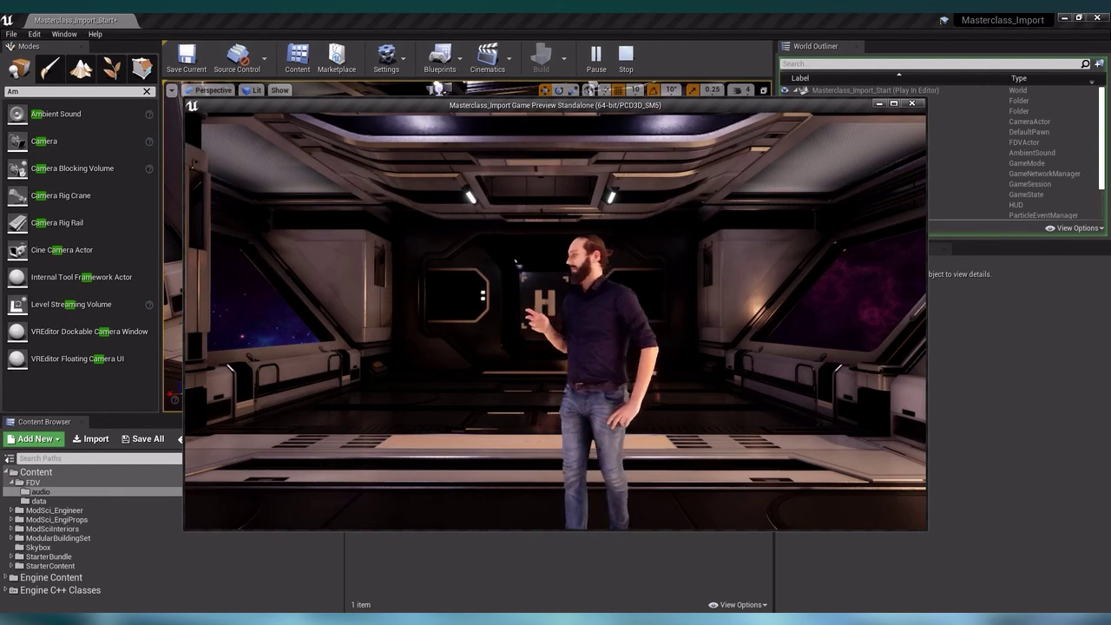
# Stop the preview, open FDVActor Speech's sound wave asset, and replay the level standalone
pyautogui.press('Escape')
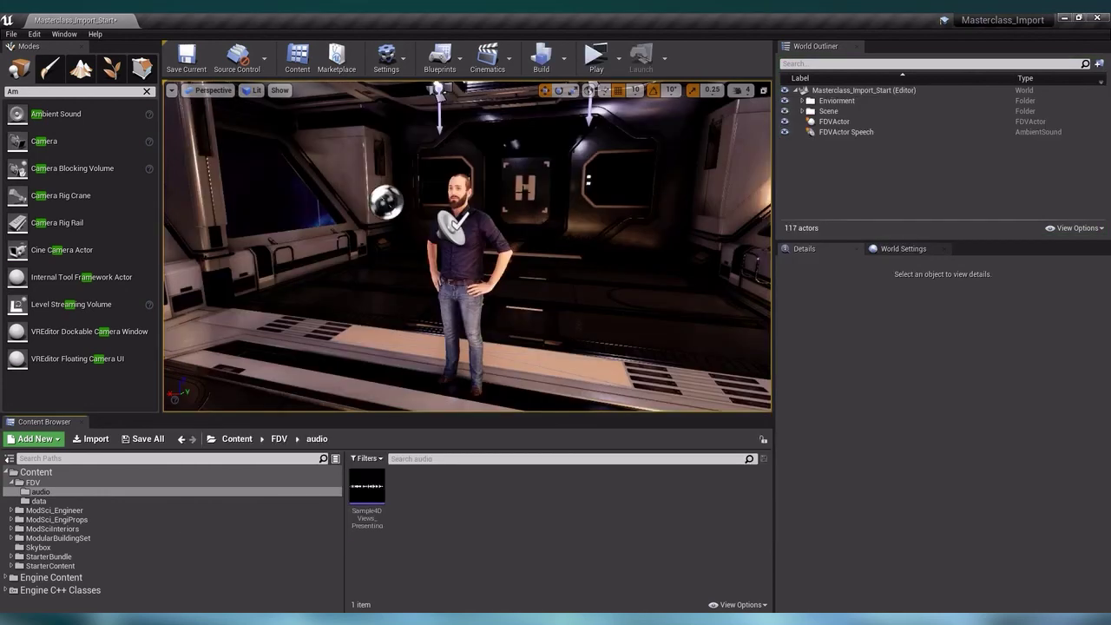
pyautogui.click(841, 133)
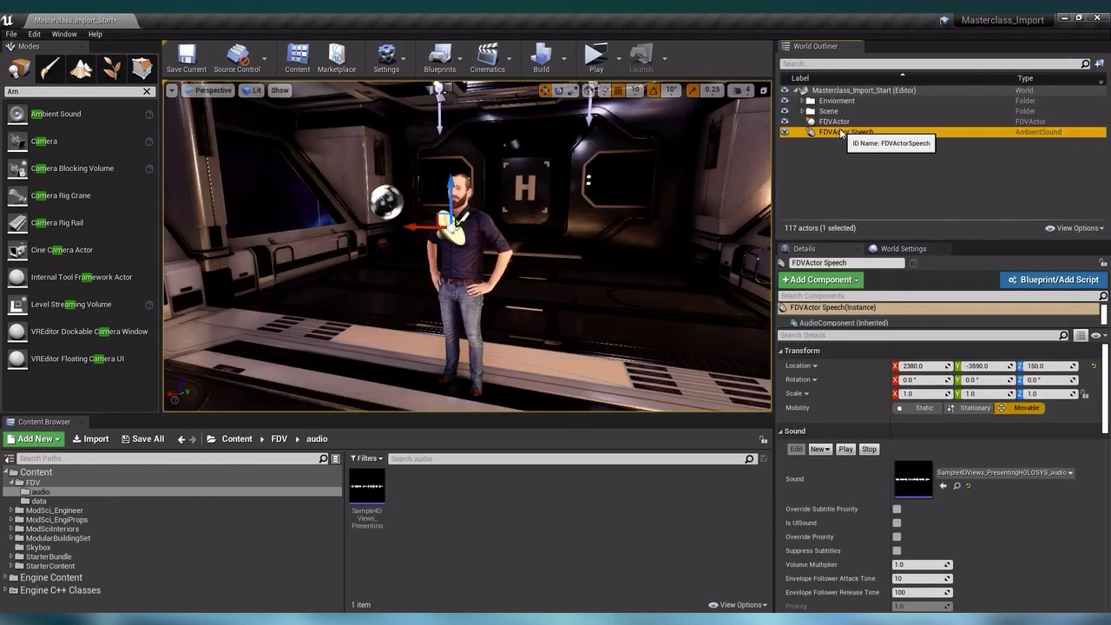
pyautogui.doubleClick(906, 488)
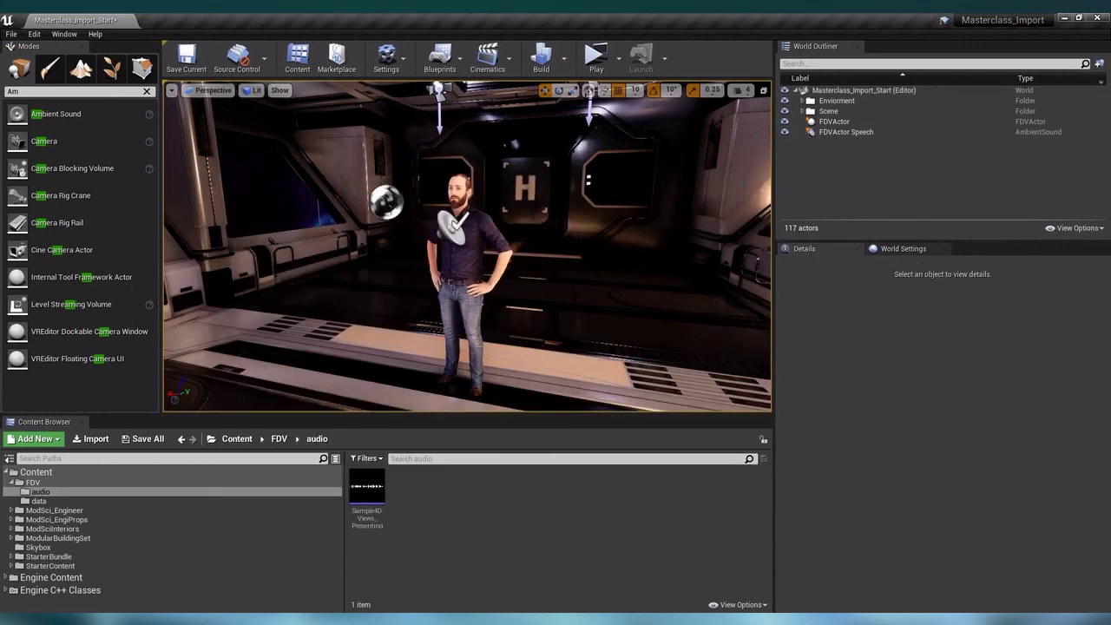
pyautogui.click(596, 59)
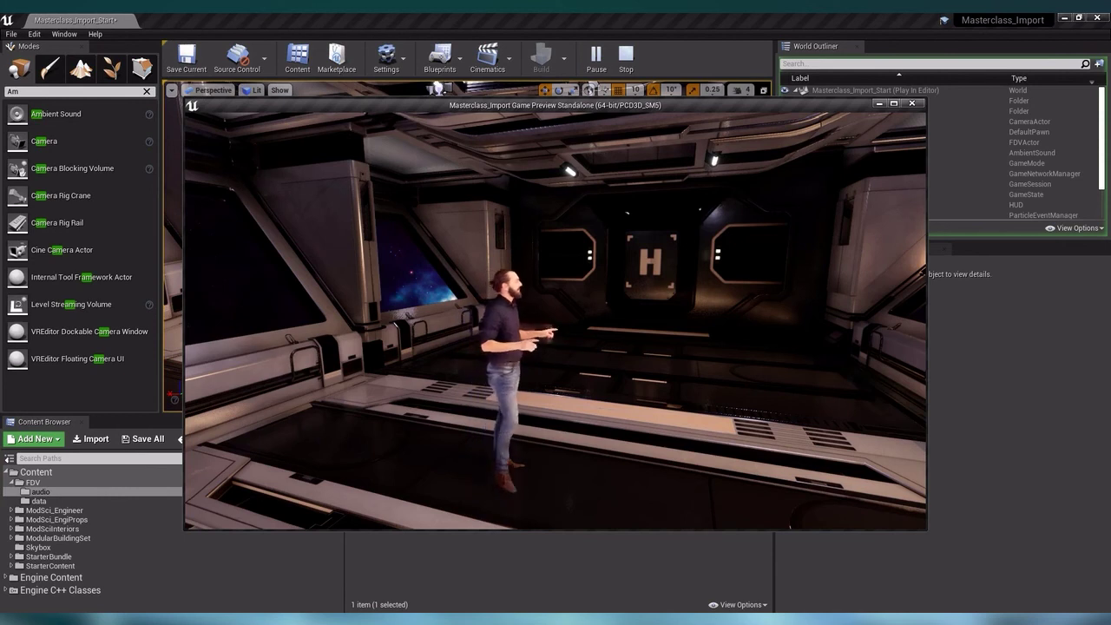